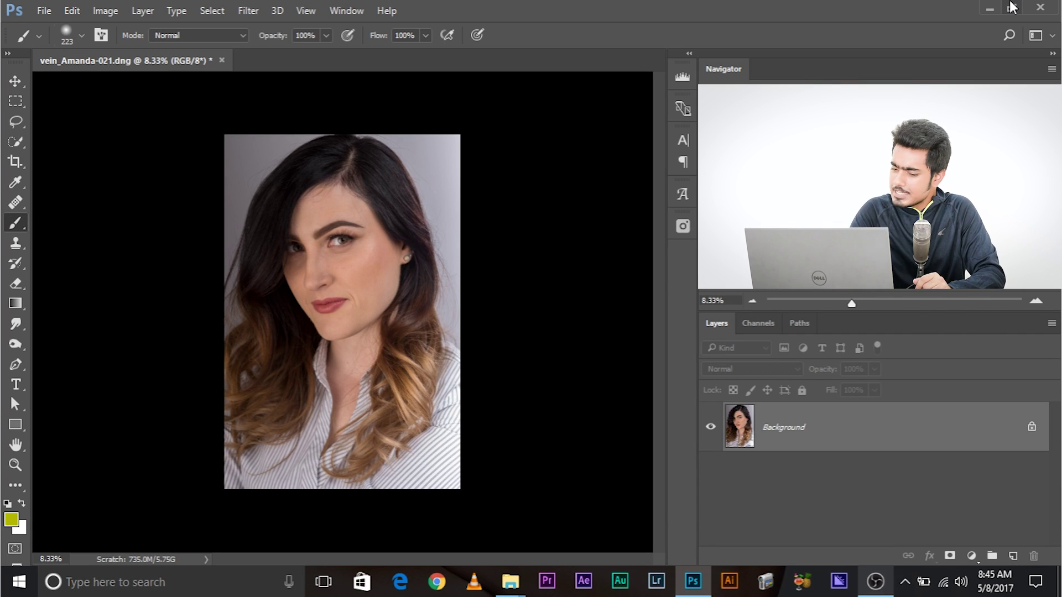
- Zoom in to inspect the eye, zoom back out, and duplicate the Background layer as Layer 1
key(ctrl+plus)
key(ctrl+plus)
key(ctrl+plus)
key(ctrl+plus)
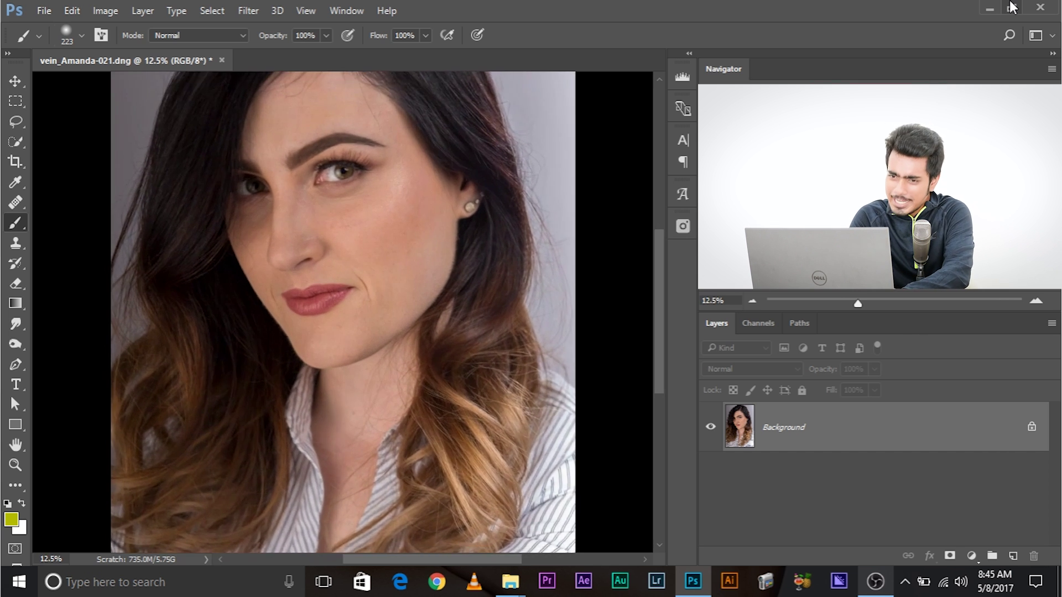
scroll(325, 203, up, 10)
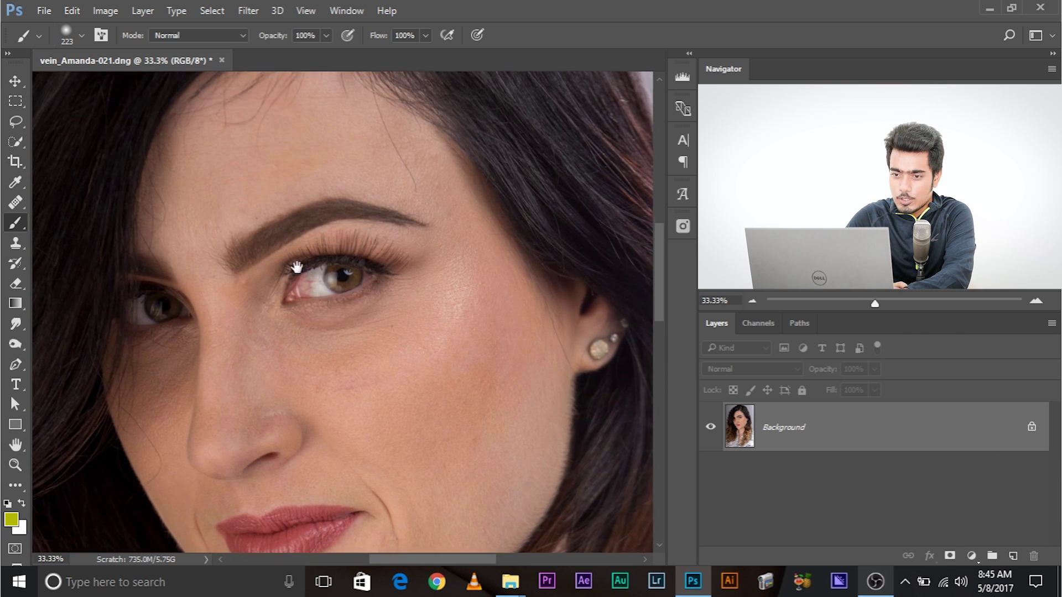
scroll(294, 412, up, 2)
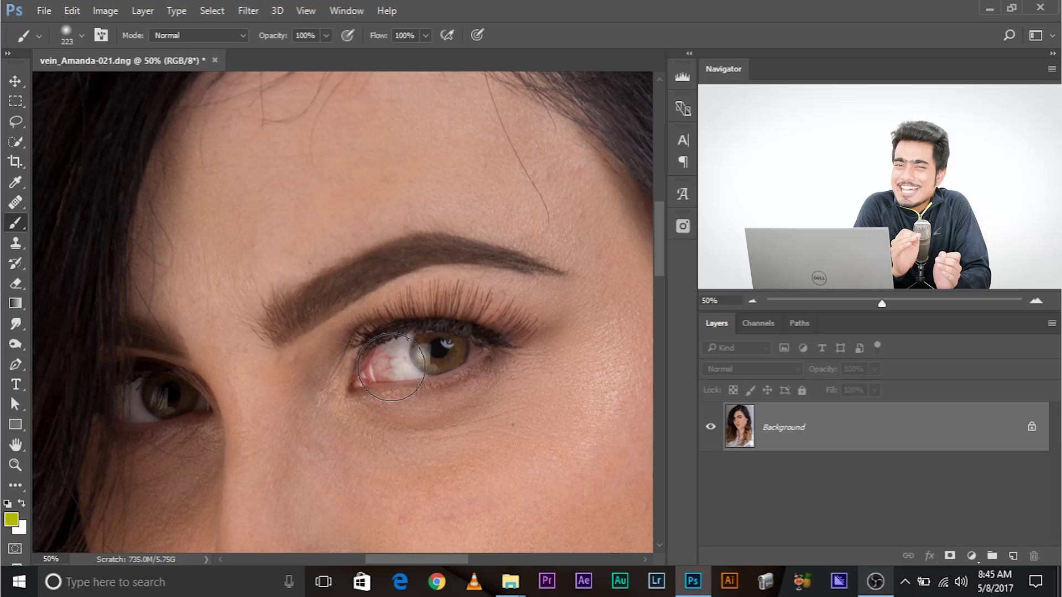
key(ctrl+minus)
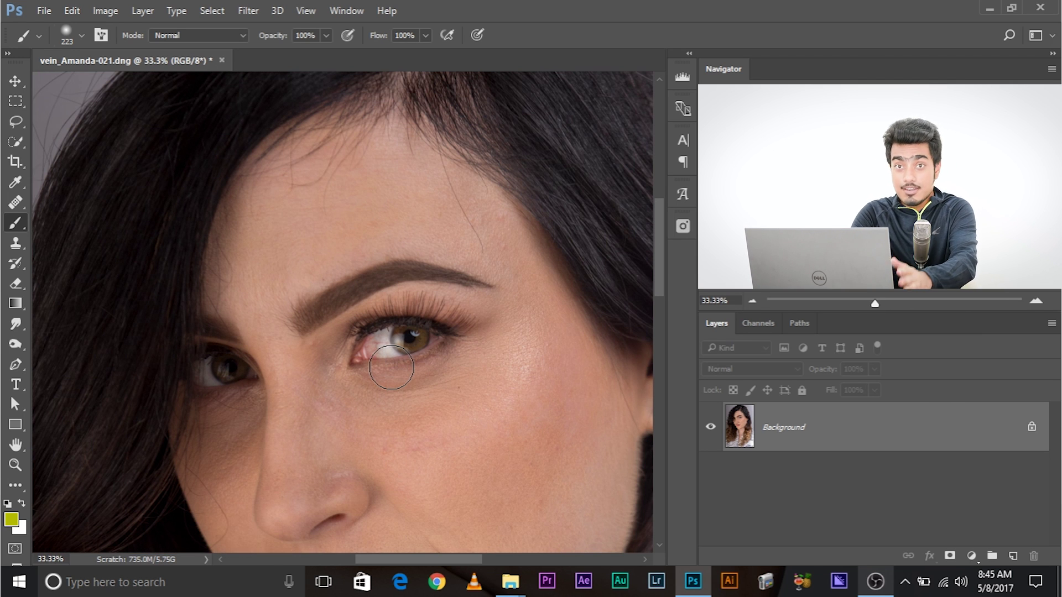
key(ctrl+j)
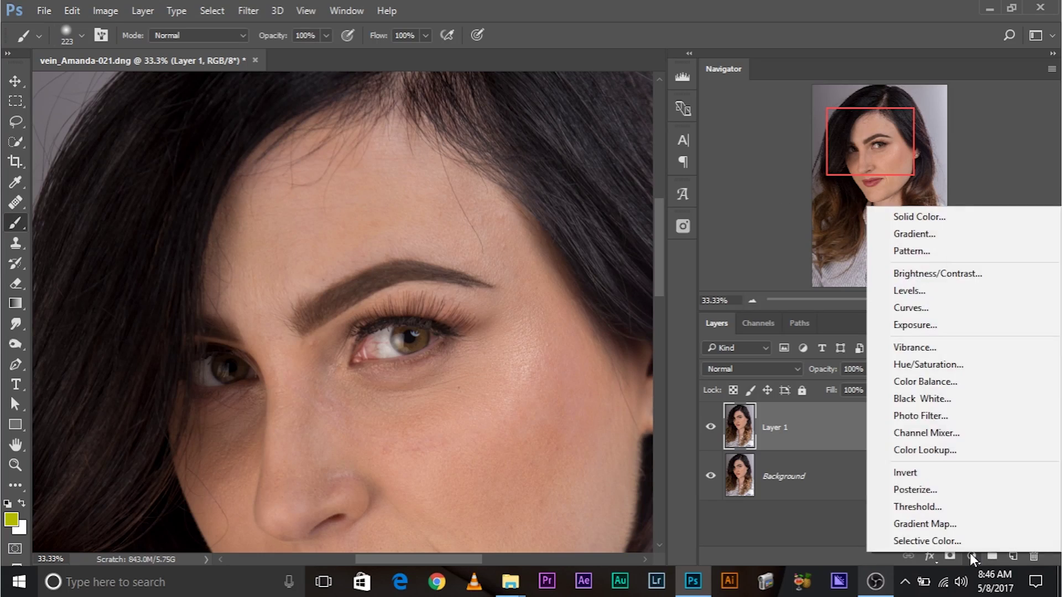
click(971, 556)
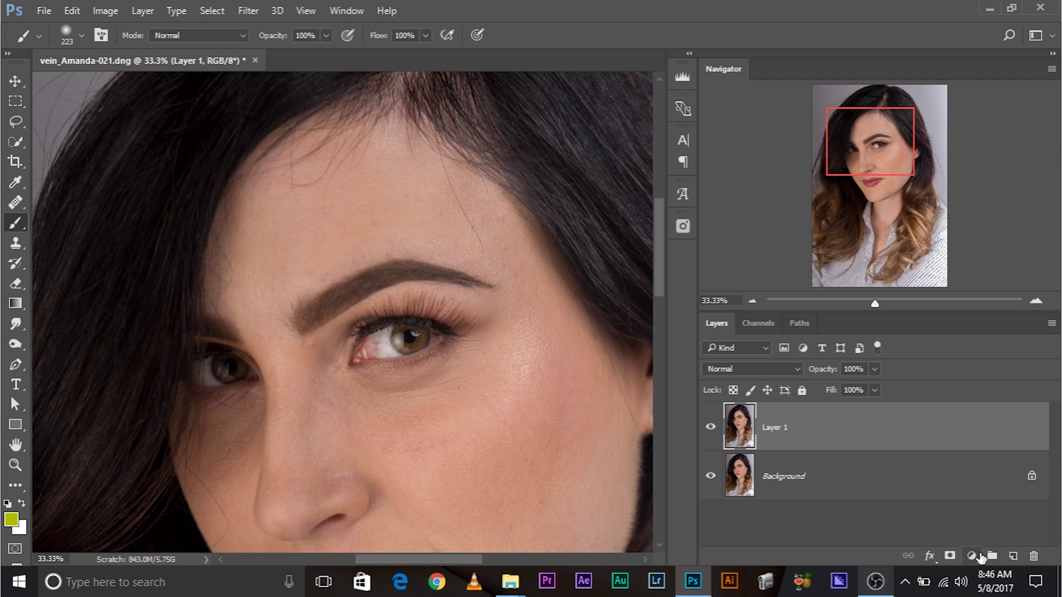
- Add a Selective Color adjustment layer above the photo
click(972, 556)
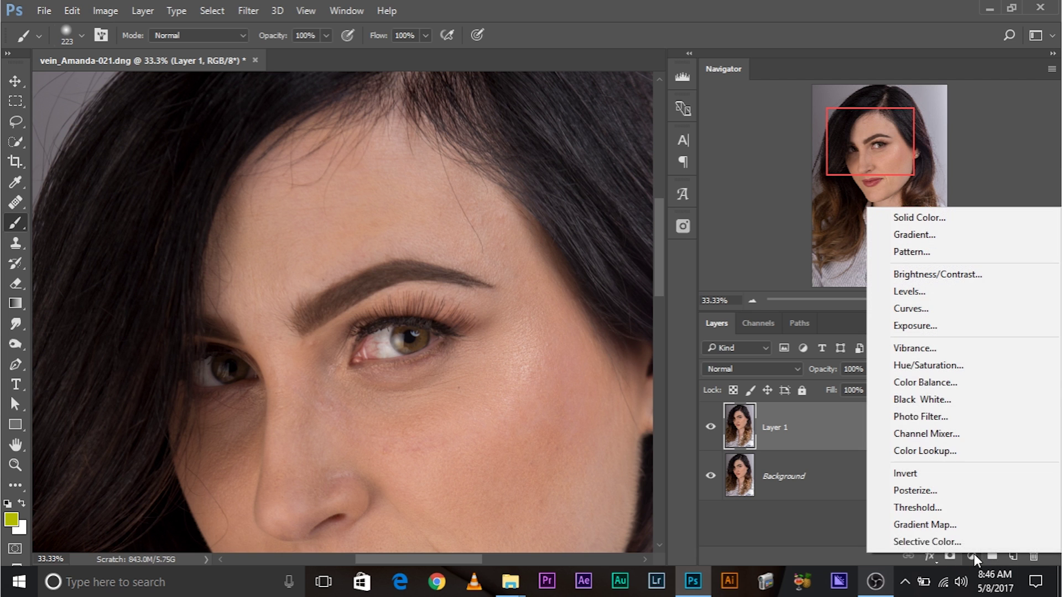
click(924, 544)
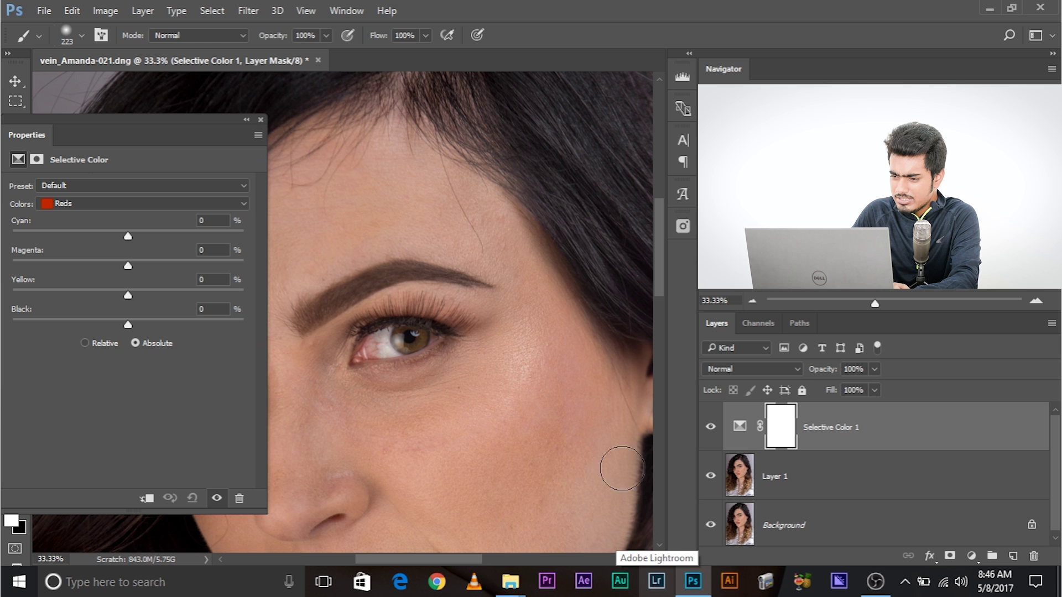
- Hide the Background layer and create an empty Layer 2 above Layer 1
click(713, 525)
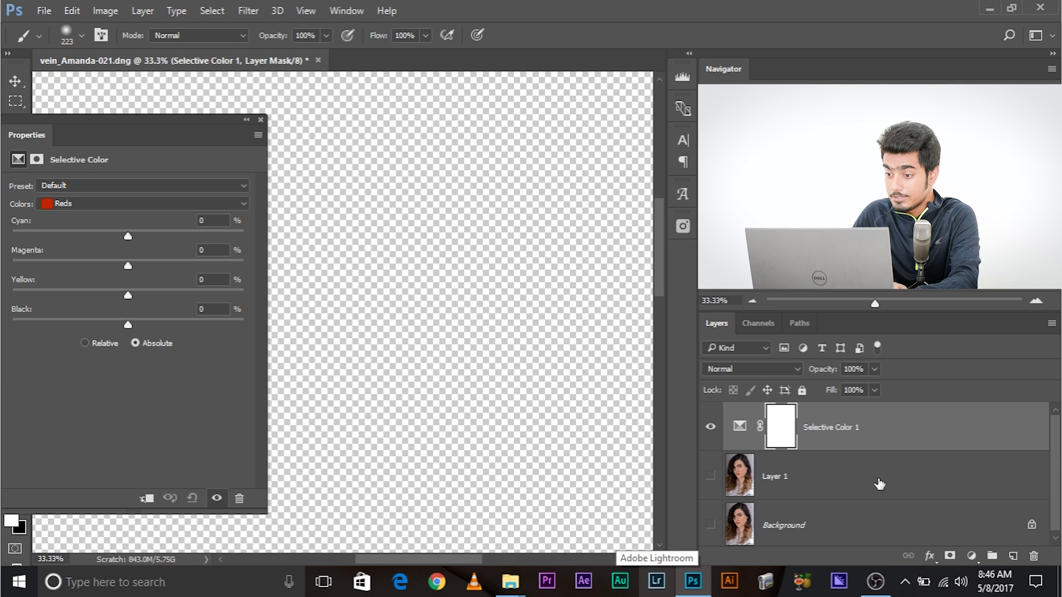
click(880, 484)
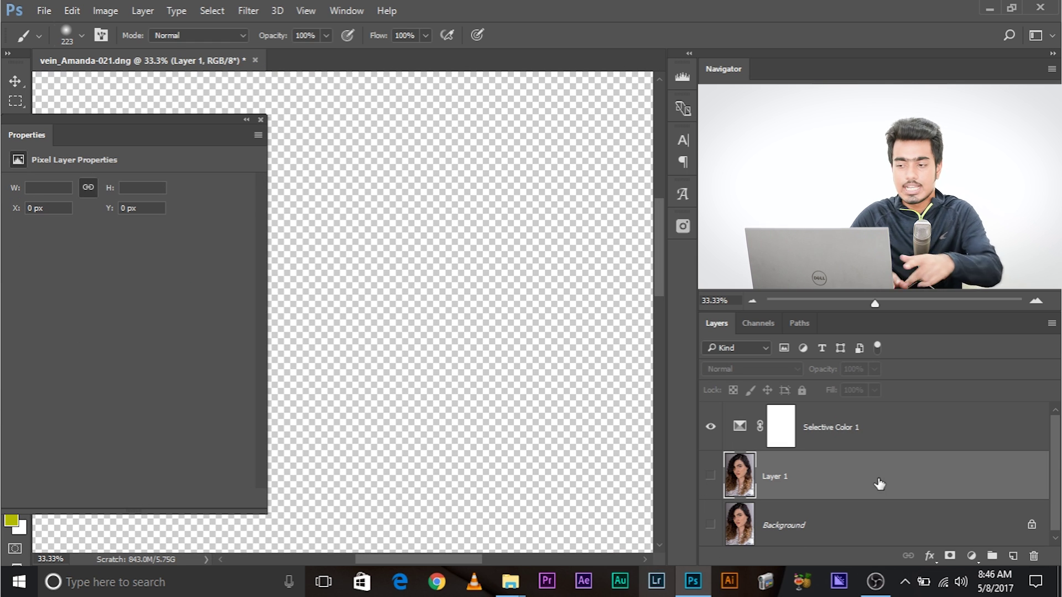
click(1013, 556)
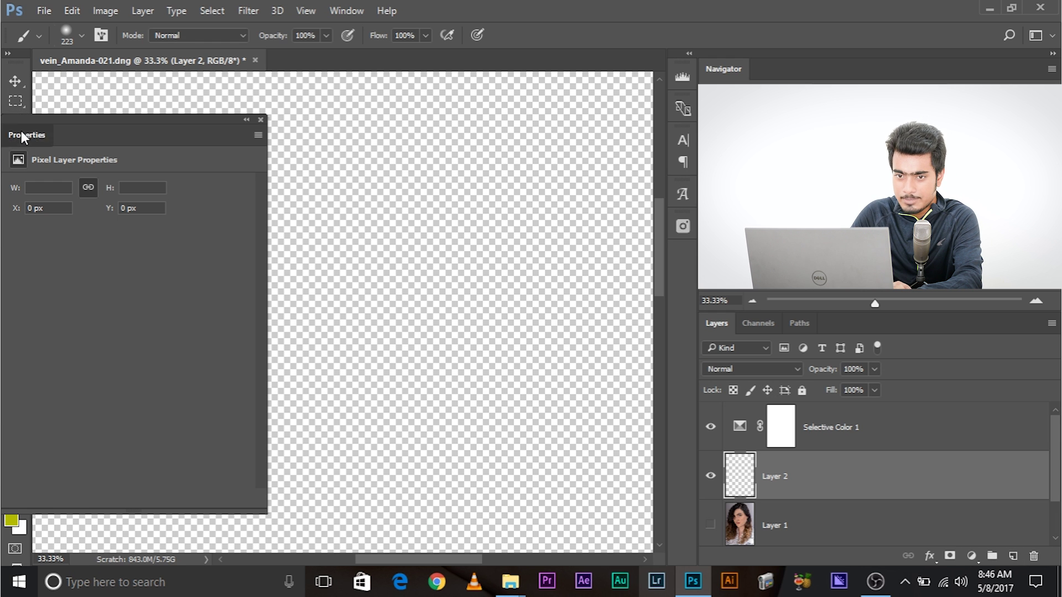
drag(21, 130, 76, 115)
- Paint a soft yellow-green blob on Layer 2, then pick red as the foreground colour
click(316, 105)
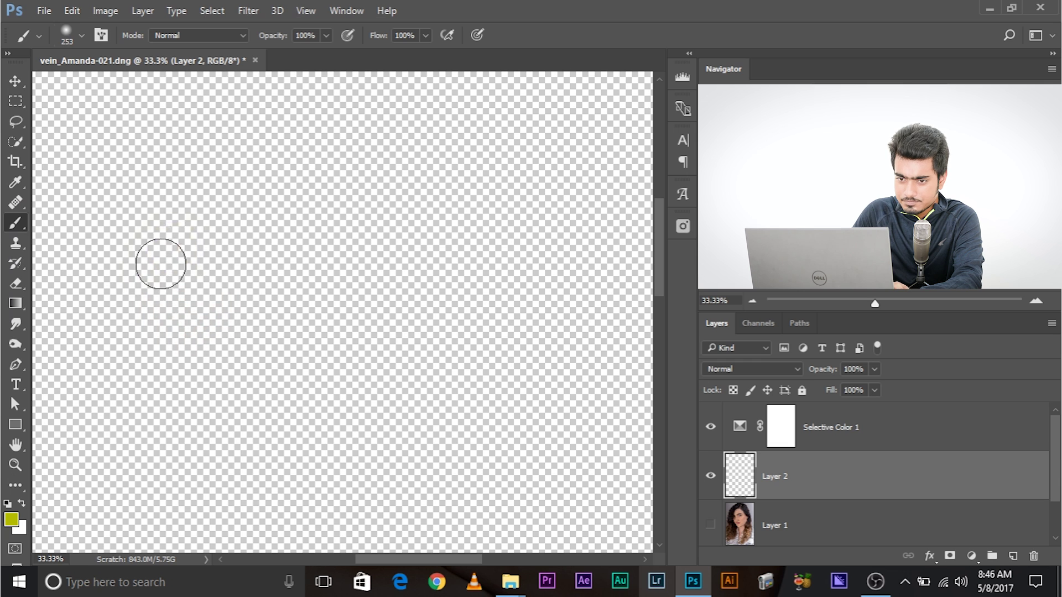
mouse_move(158, 261)
mouse_down()
mouse_move(155, 295)
mouse_move(175, 279)
mouse_up()
click(11, 519)
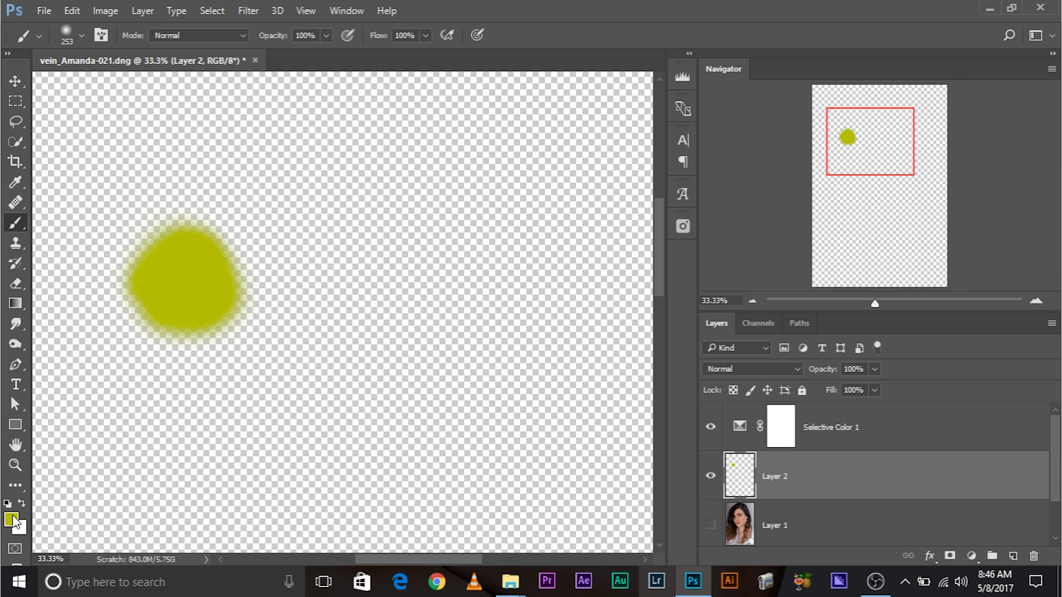
click(850, 234)
click(803, 239)
click(985, 224)
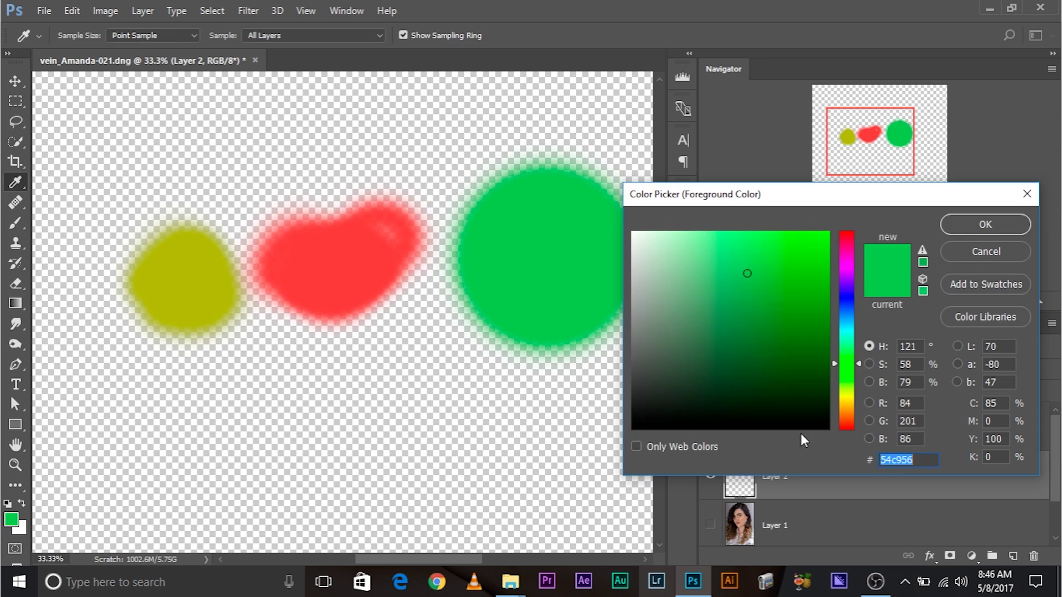
- Switch the foreground colour to blue, paint a blue blob at lower left, and reopen Selective Color 1
click(986, 224)
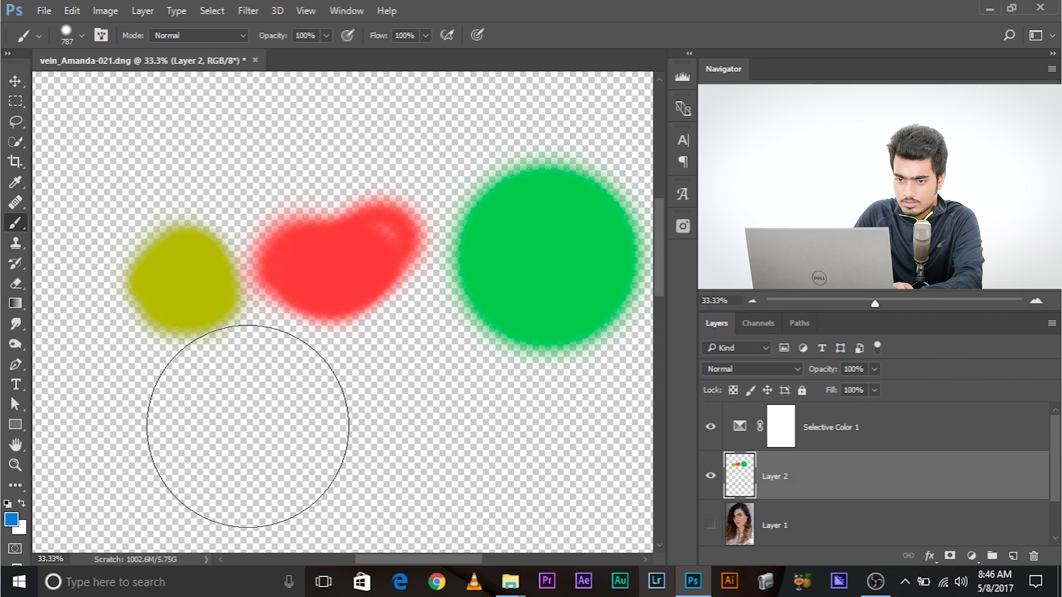
click(241, 445)
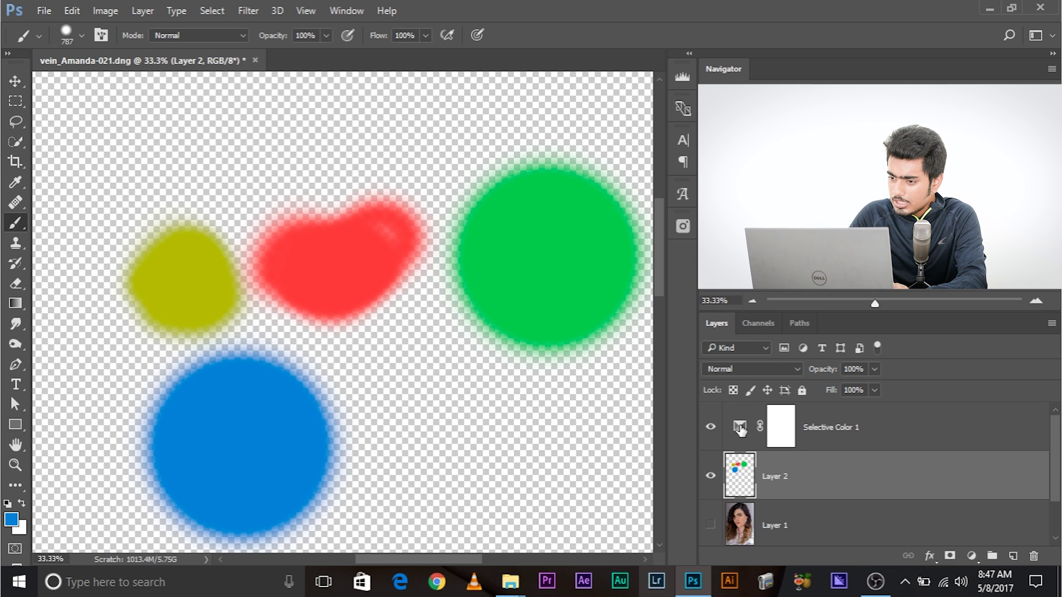
double_click(740, 429)
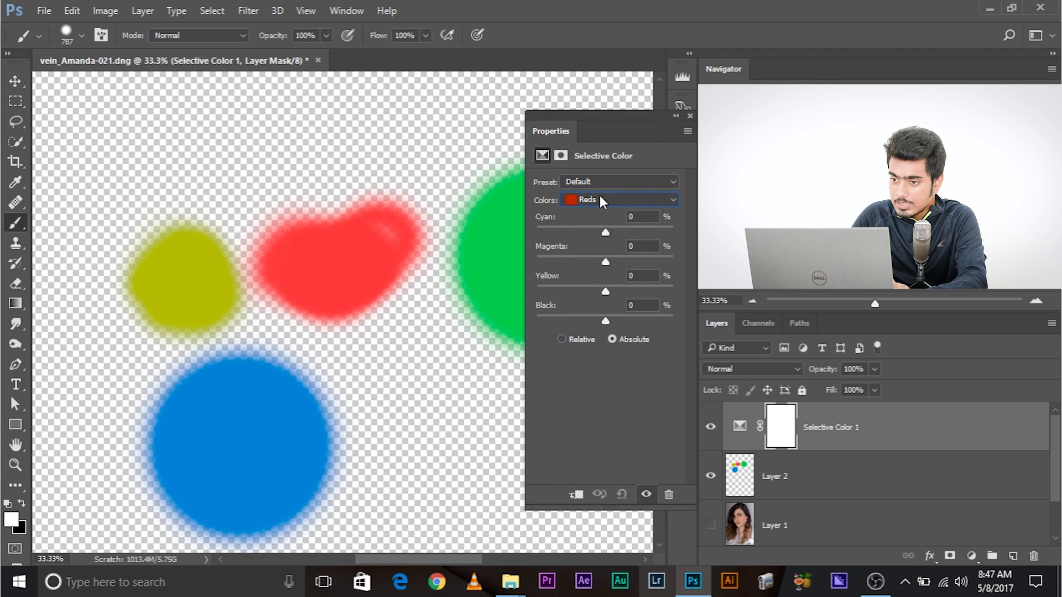
- Keep Reds as the colour range in the Selective Color settings
click(607, 203)
click(607, 205)
click(605, 202)
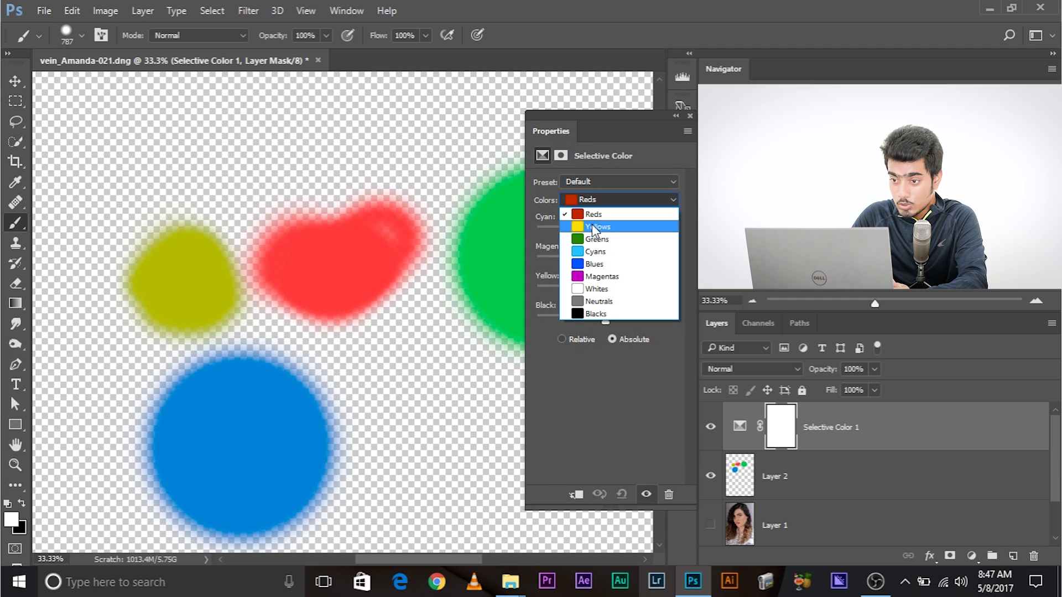
click(596, 218)
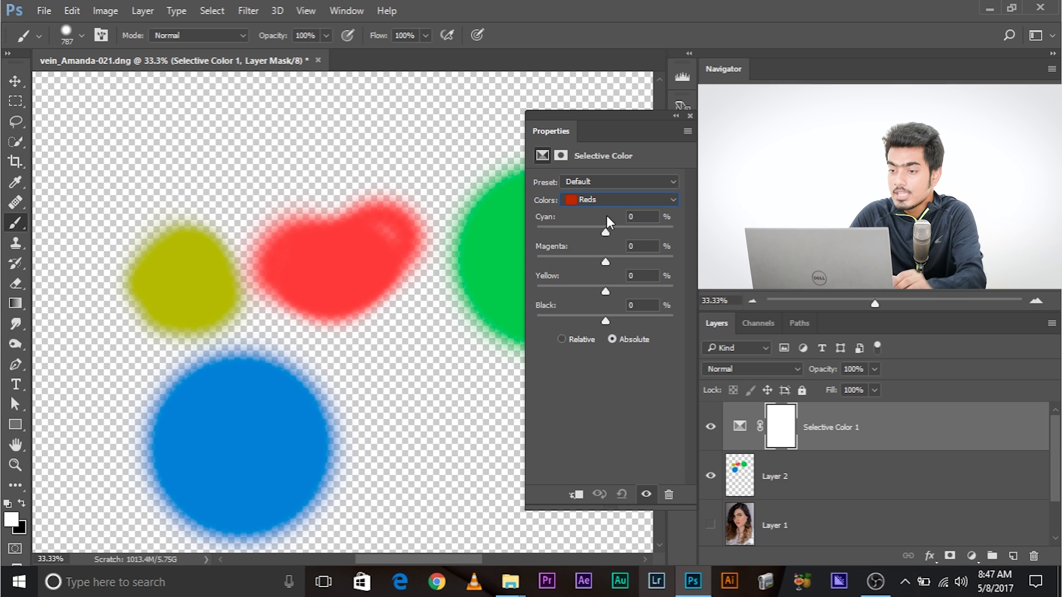
click(614, 203)
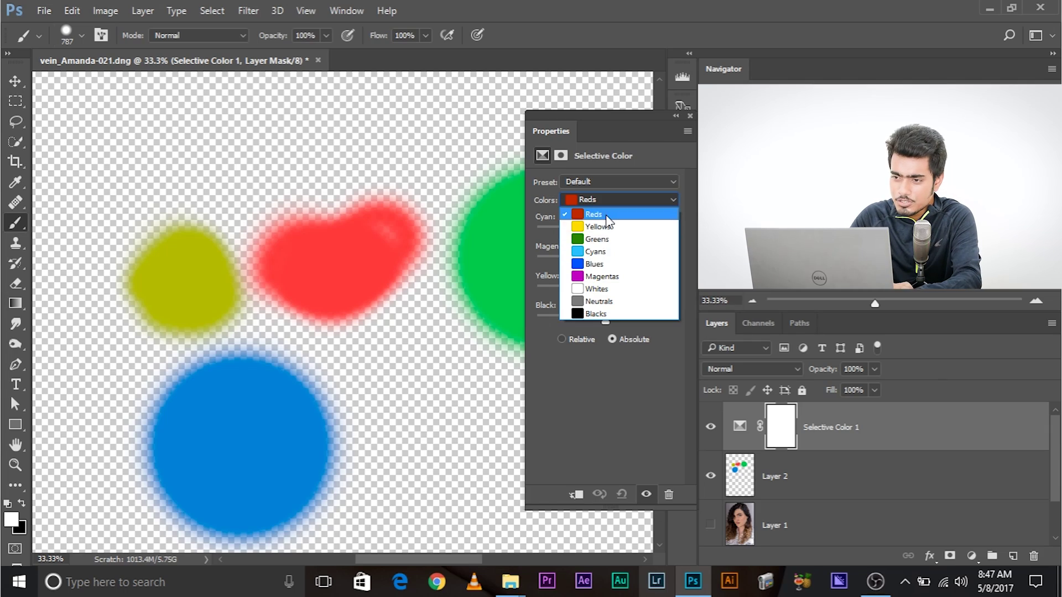
click(611, 220)
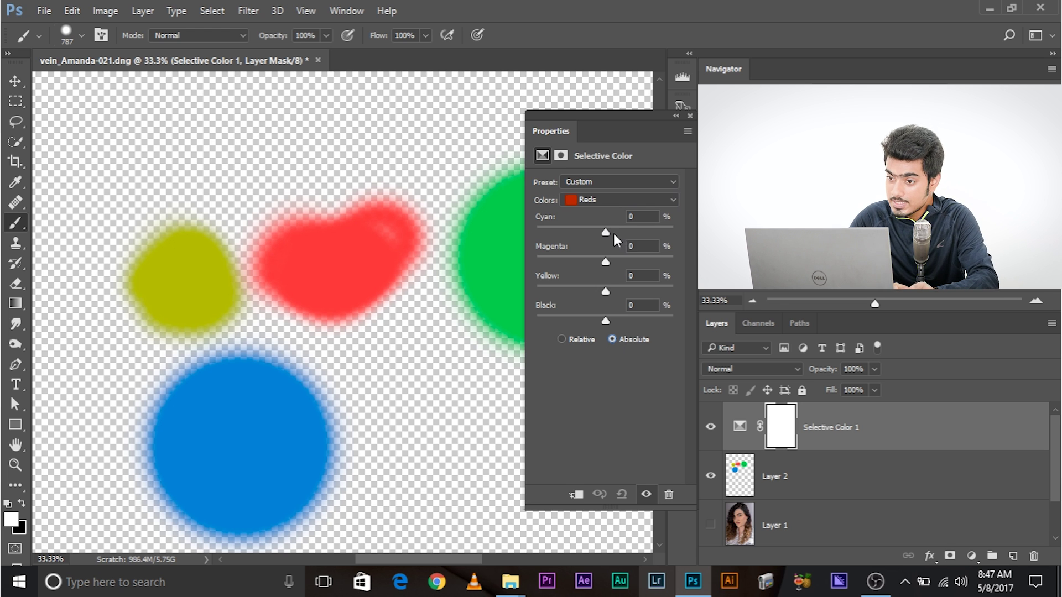
- Set the Reds sliders to Cyan +1, Magenta +3, Yellow -3, Black +42
drag(614, 235, 677, 234)
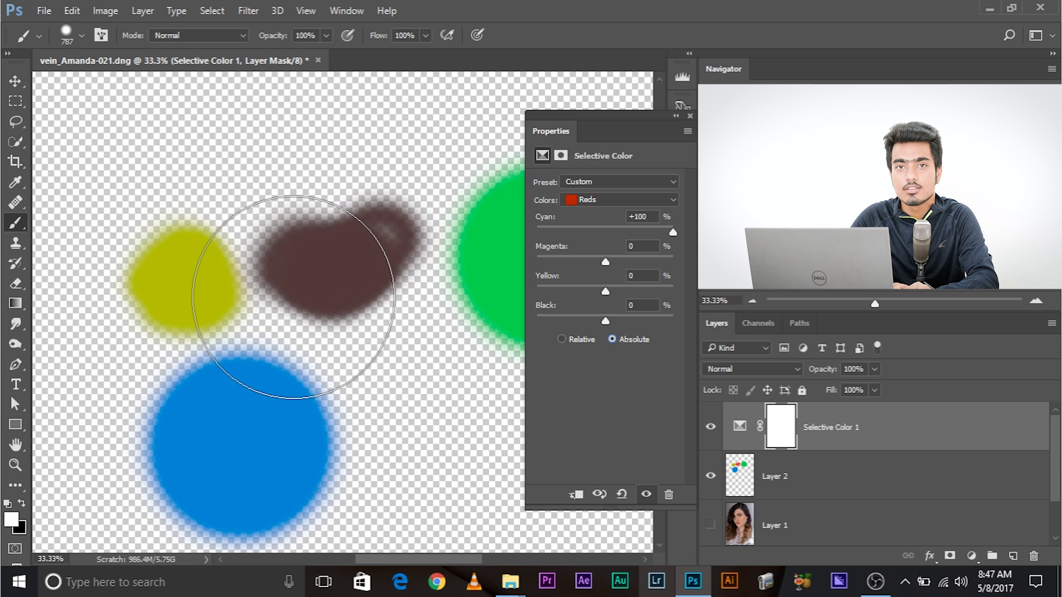
click(604, 228)
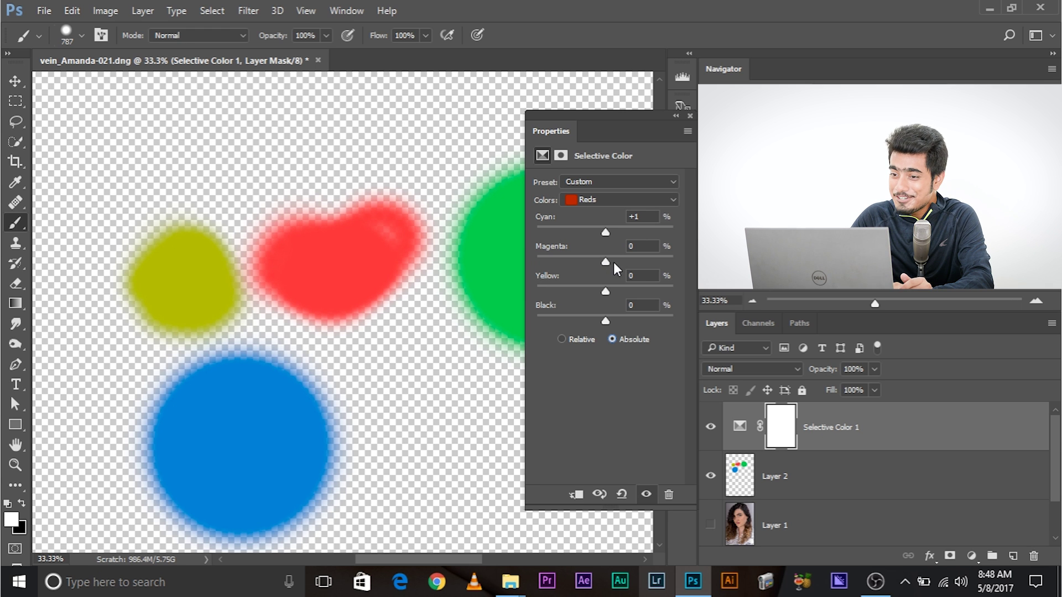
mouse_move(608, 262)
mouse_down()
mouse_move(659, 269)
mouse_move(486, 256)
mouse_up()
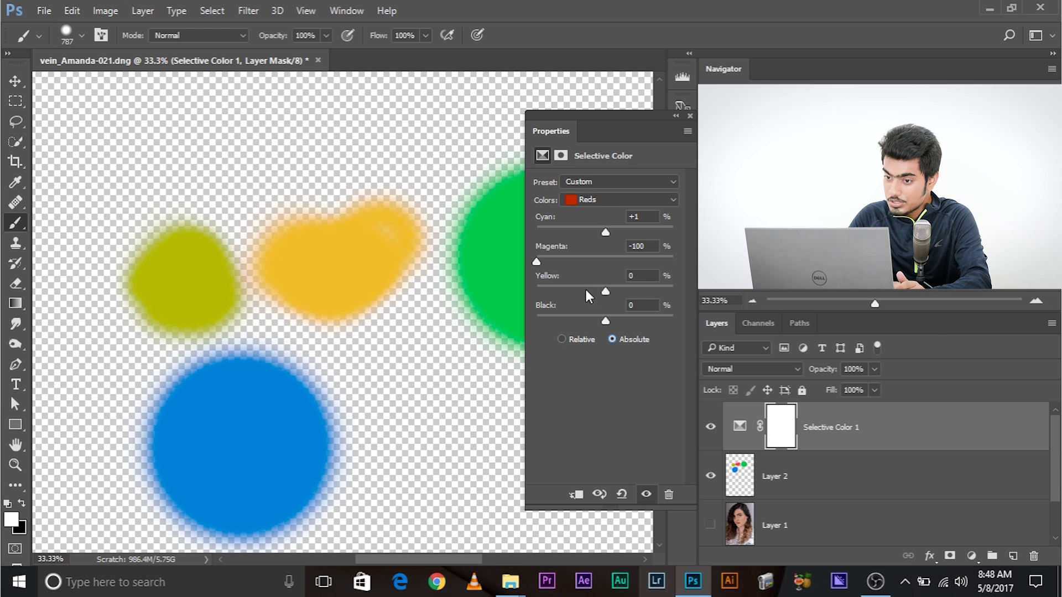
drag(682, 299, 534, 294)
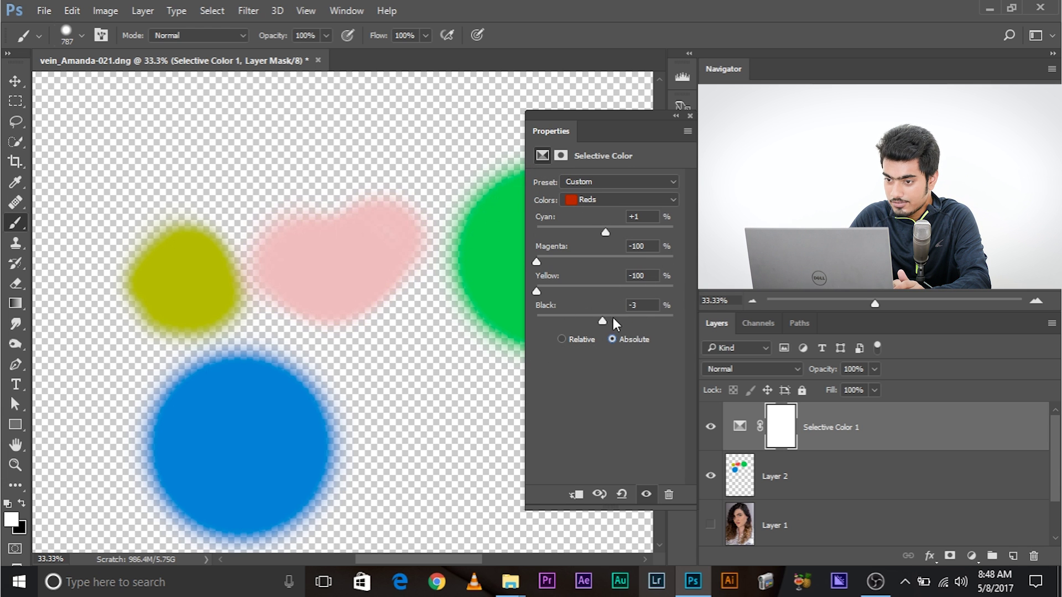
mouse_move(615, 324)
mouse_down()
mouse_move(602, 322)
mouse_move(663, 322)
mouse_move(634, 323)
mouse_up()
click(607, 258)
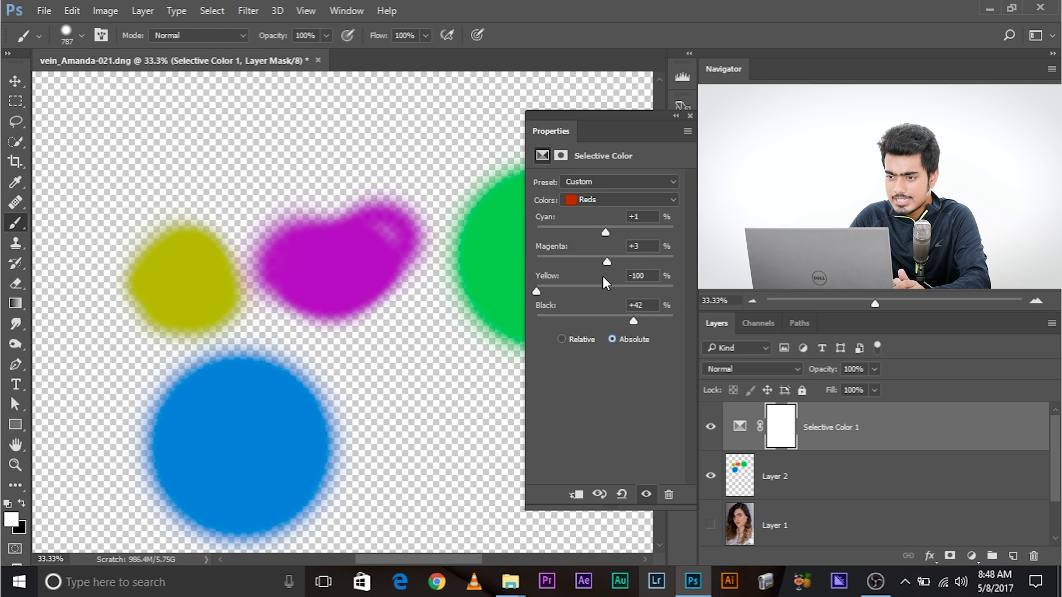
click(603, 287)
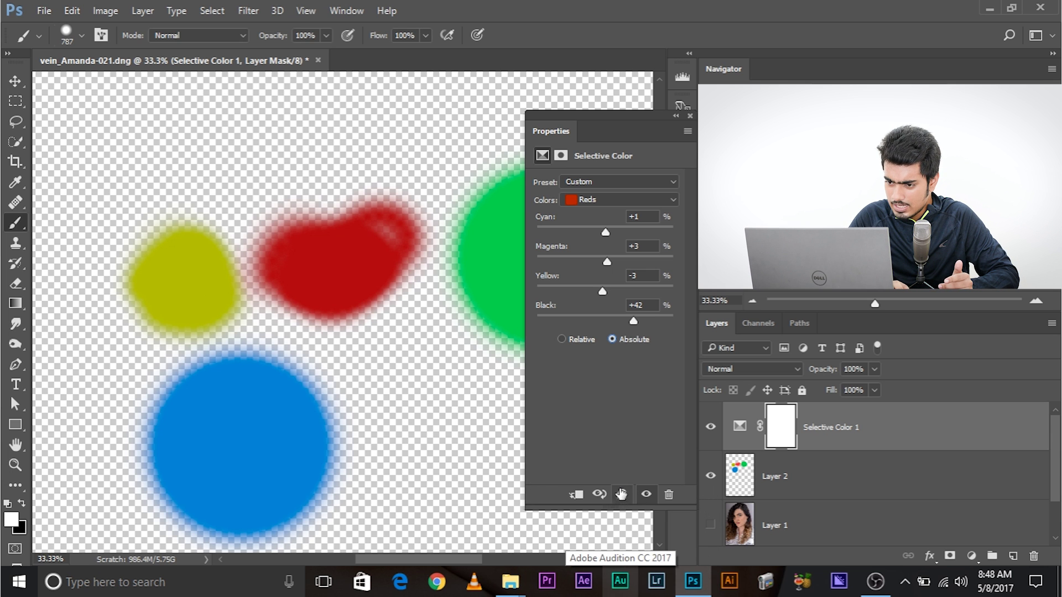
- Reset Selective Color to zero, switch to Yellows, and test pulling the Yellow slider down
click(623, 496)
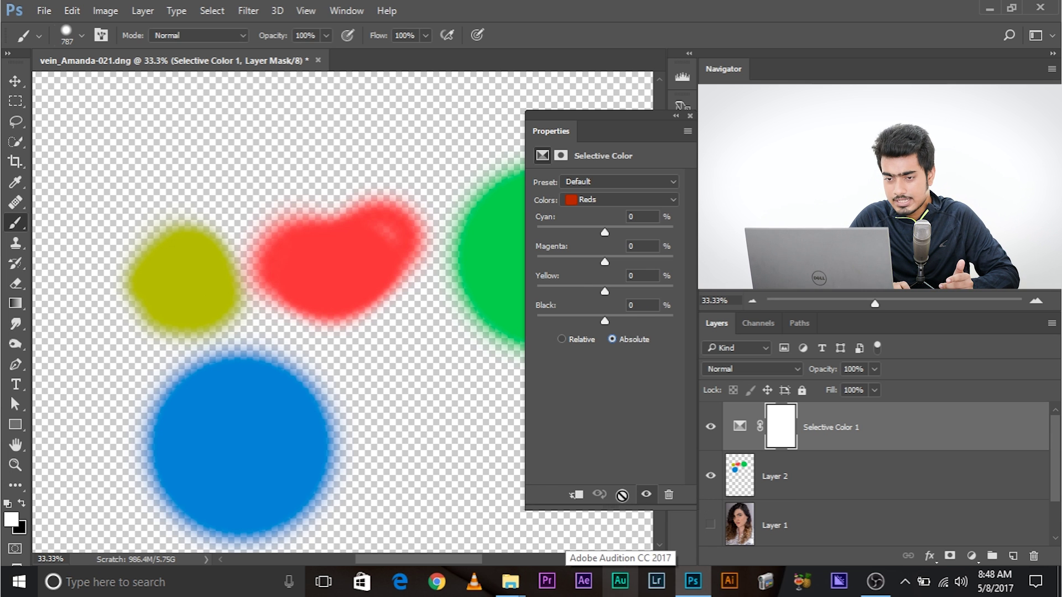
click(625, 199)
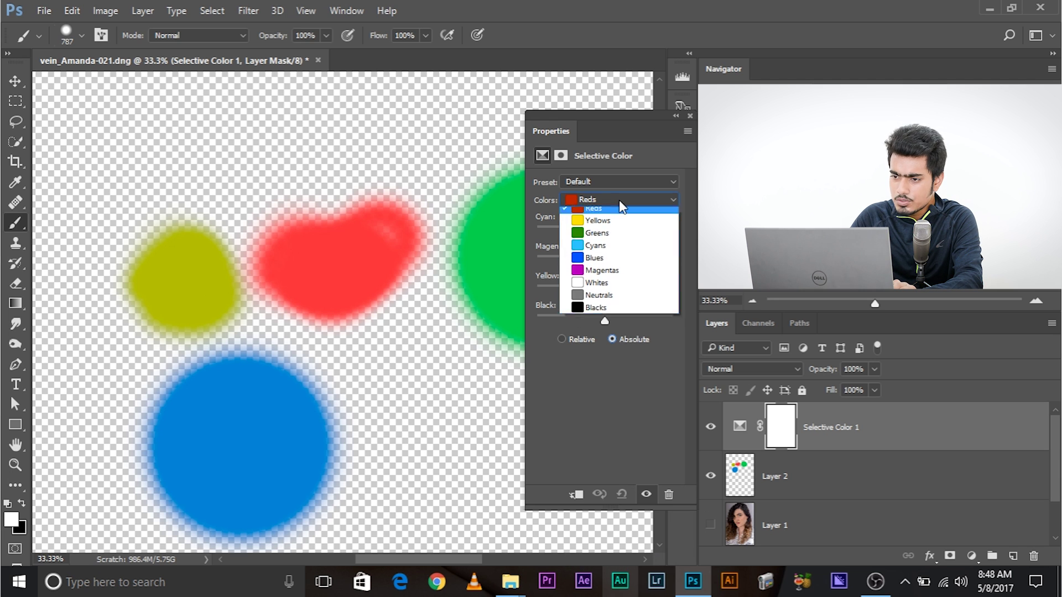
click(611, 228)
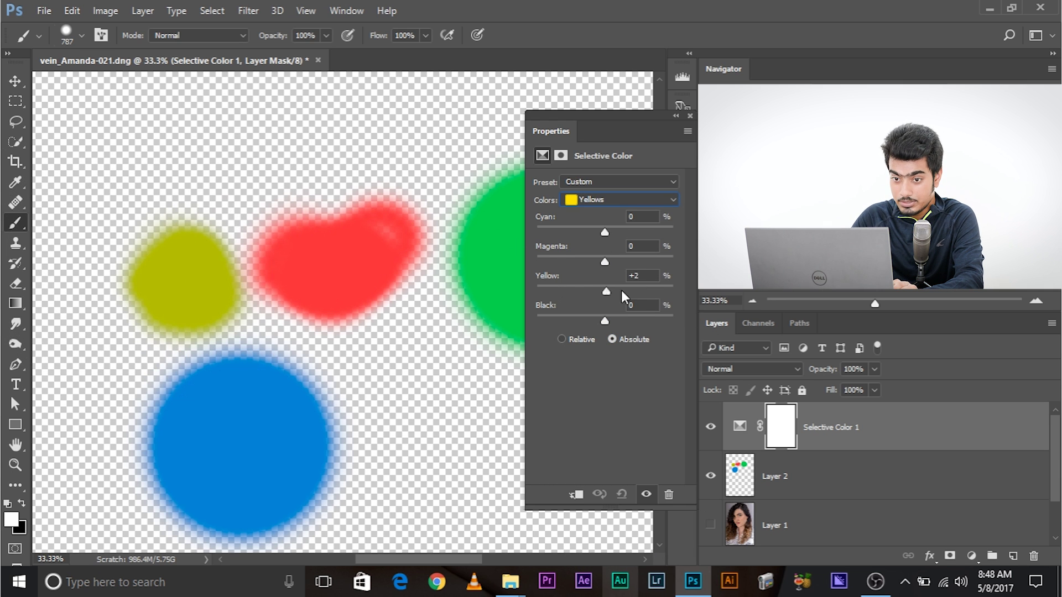
drag(623, 295, 387, 294)
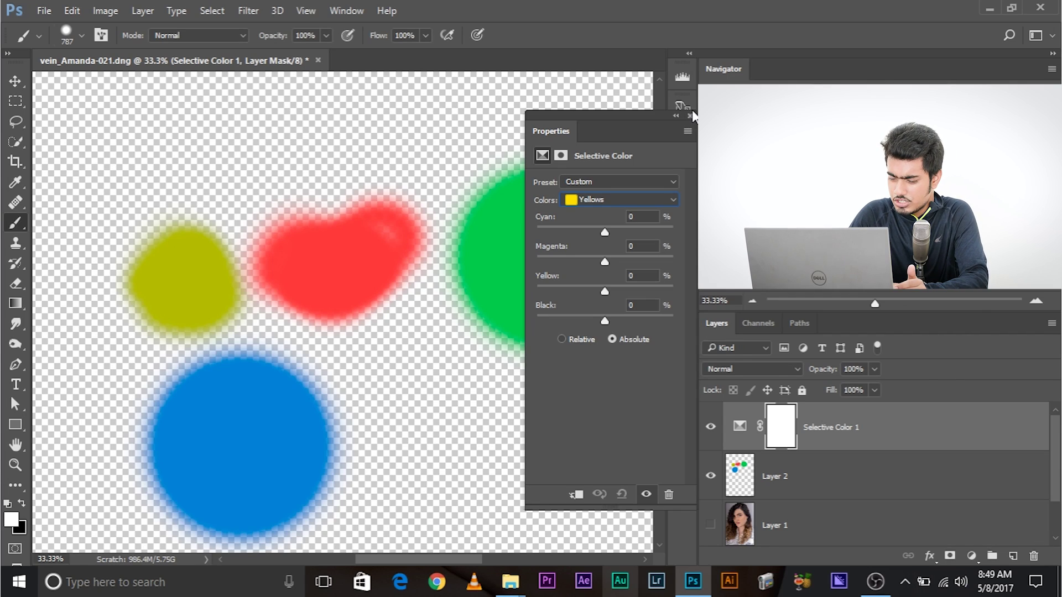
- Delete the Layer 2 test blobs and make Layer 1 and Background visible again
click(769, 520)
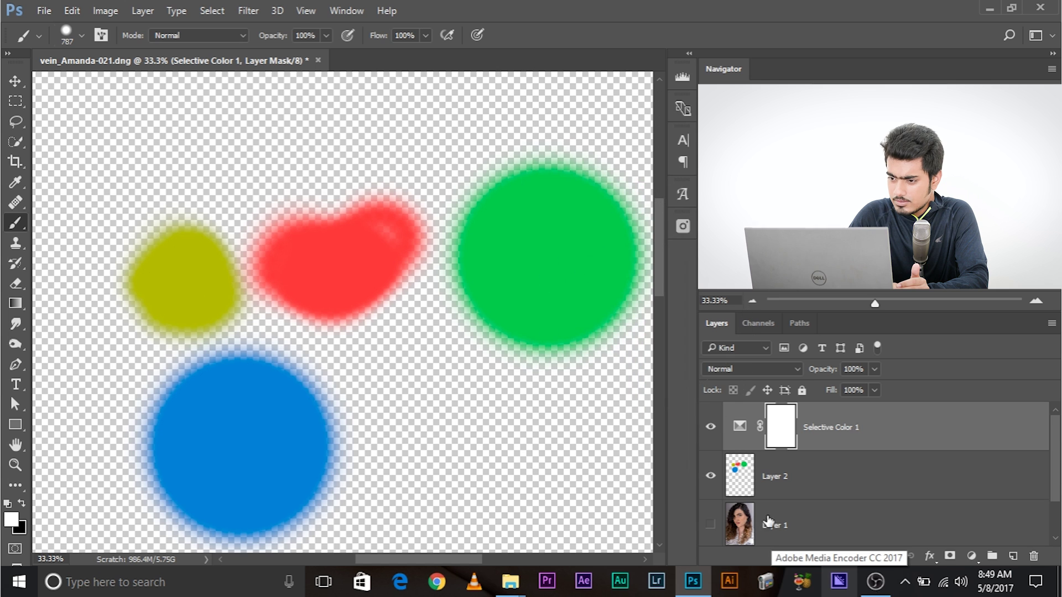
click(931, 483)
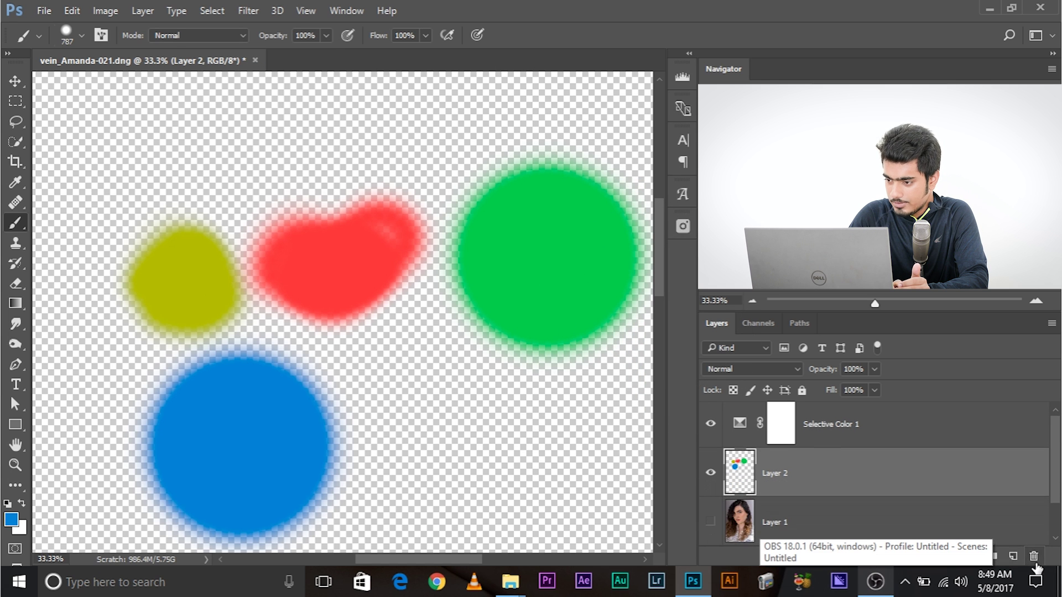
drag(1020, 467, 1033, 556)
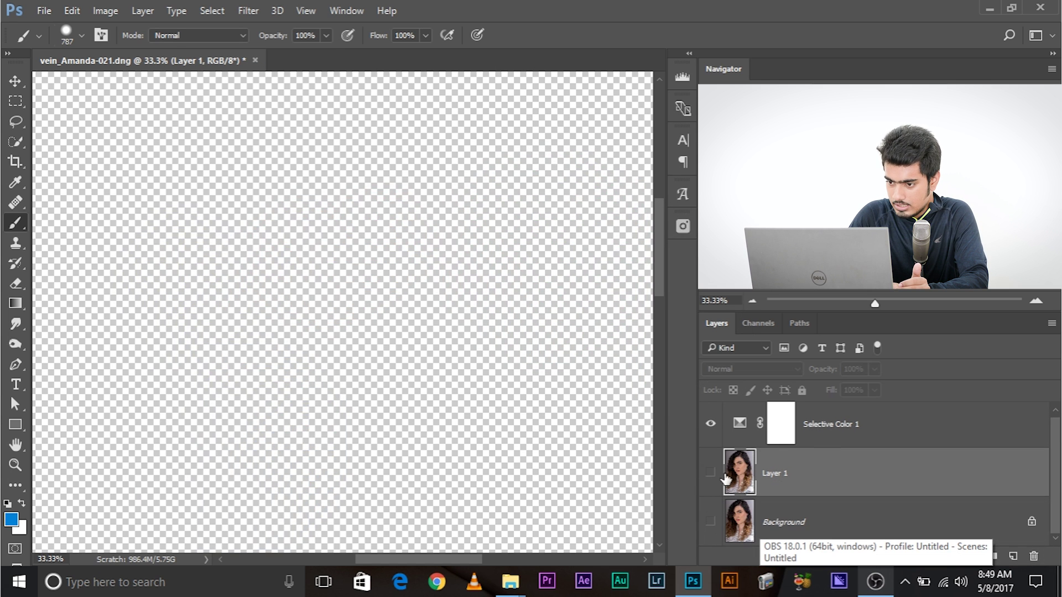
click(710, 471)
click(711, 522)
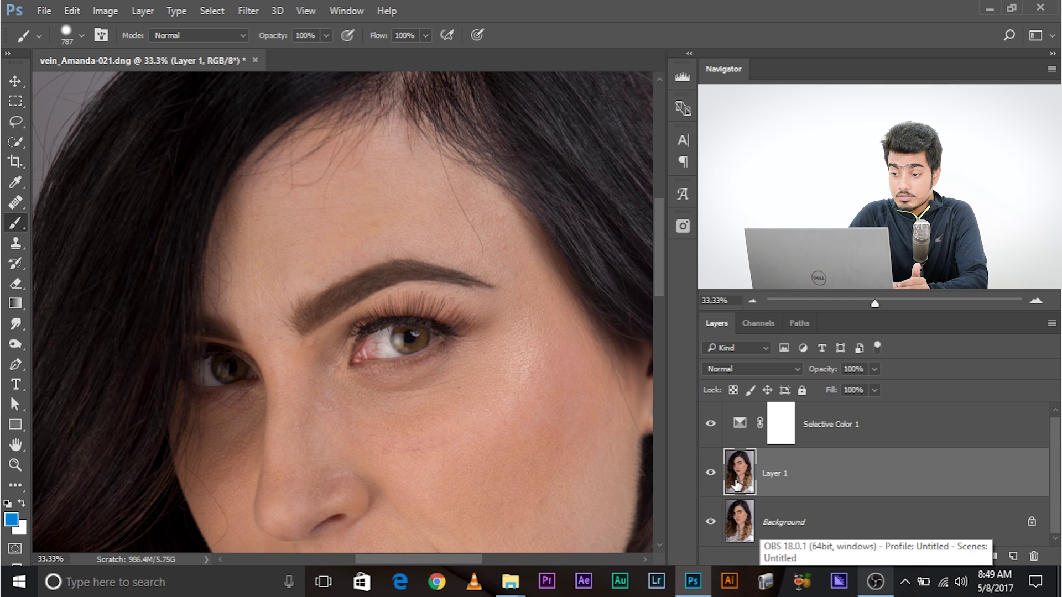
- Frame the eye in view and reopen the Selective Color 1 settings
key(ctrl+plus)
key(ctrl+plus)
key(ctrl+plus)
key(ctrl+plus)
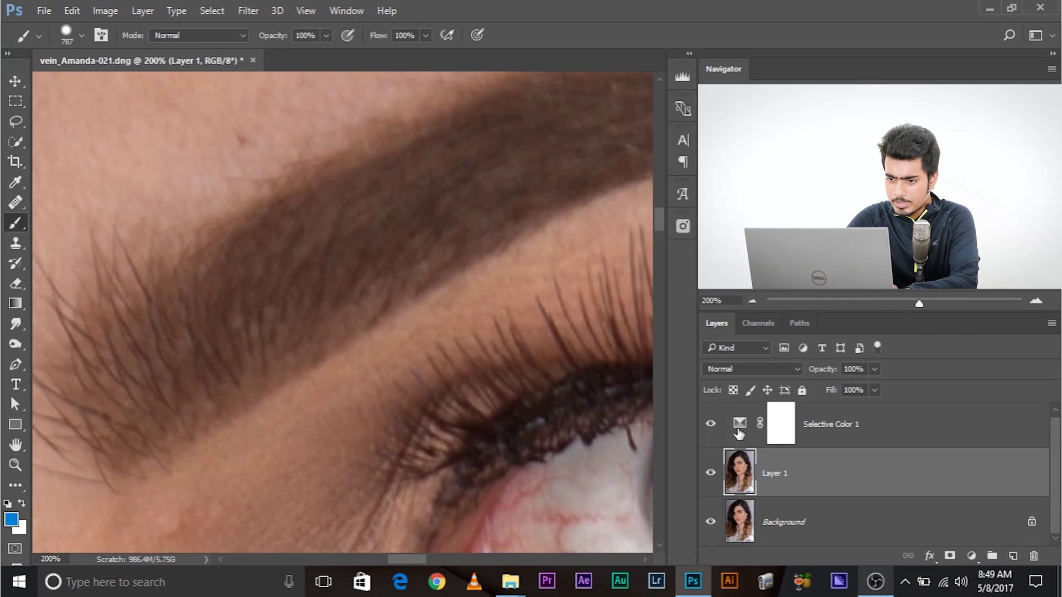
drag(545, 438, 380, 301)
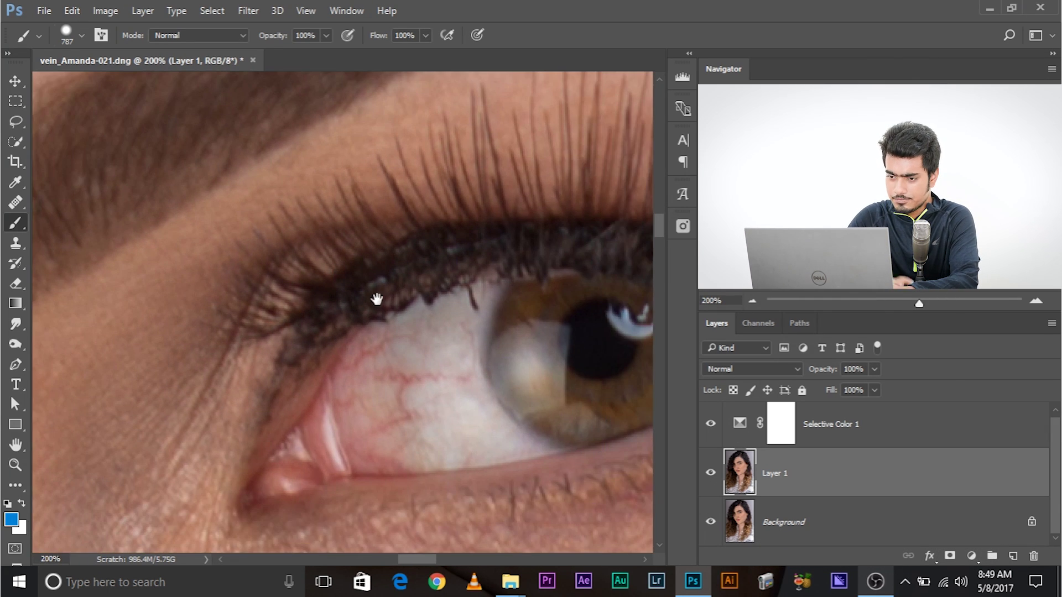
key(ctrl+minus)
drag(349, 406, 405, 373)
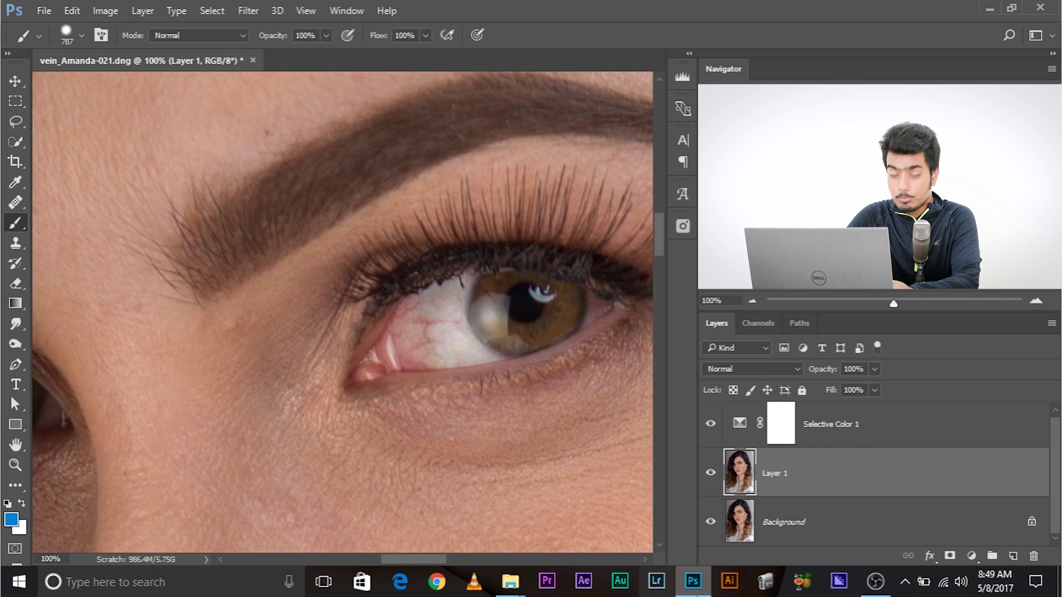
double_click(740, 424)
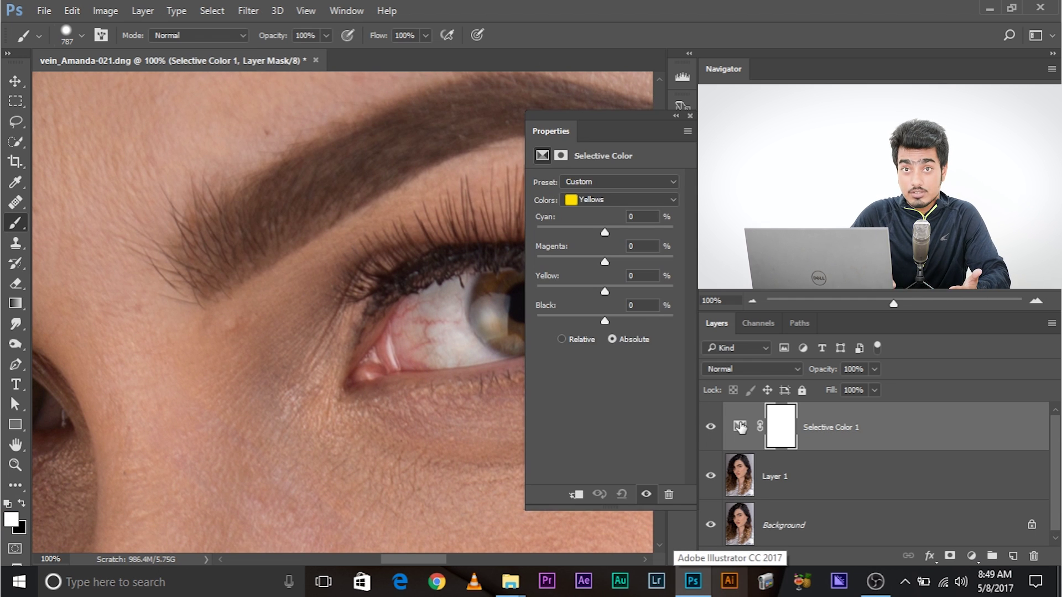
- Move the Selective Color panel left, widen it, and zoom to 200% on the eye's inner corner
mouse_move(557, 131)
mouse_down()
mouse_move(5, 76)
mouse_move(88, 104)
mouse_up()
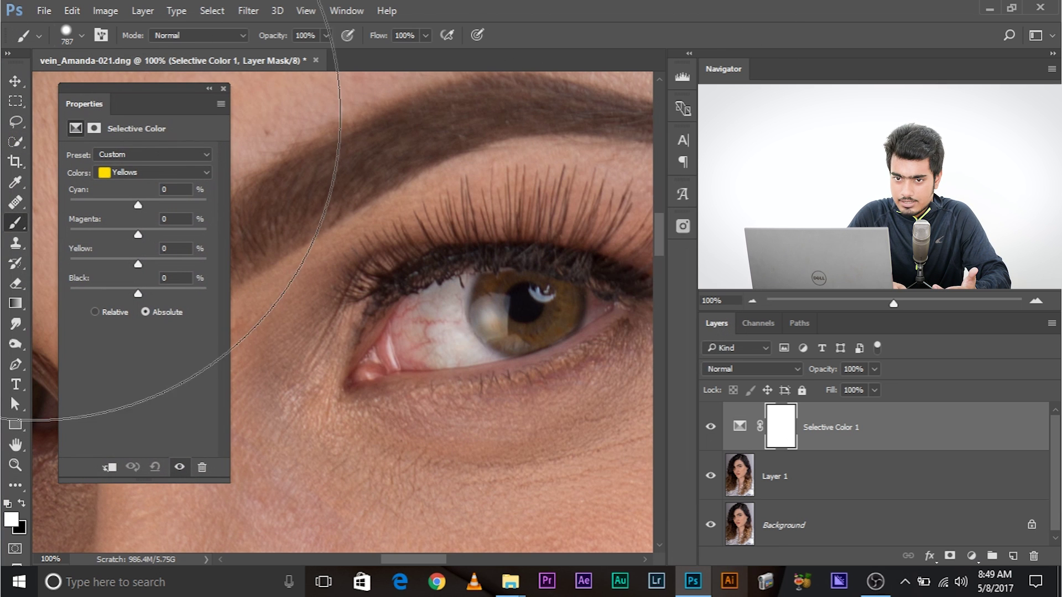
click(14, 81)
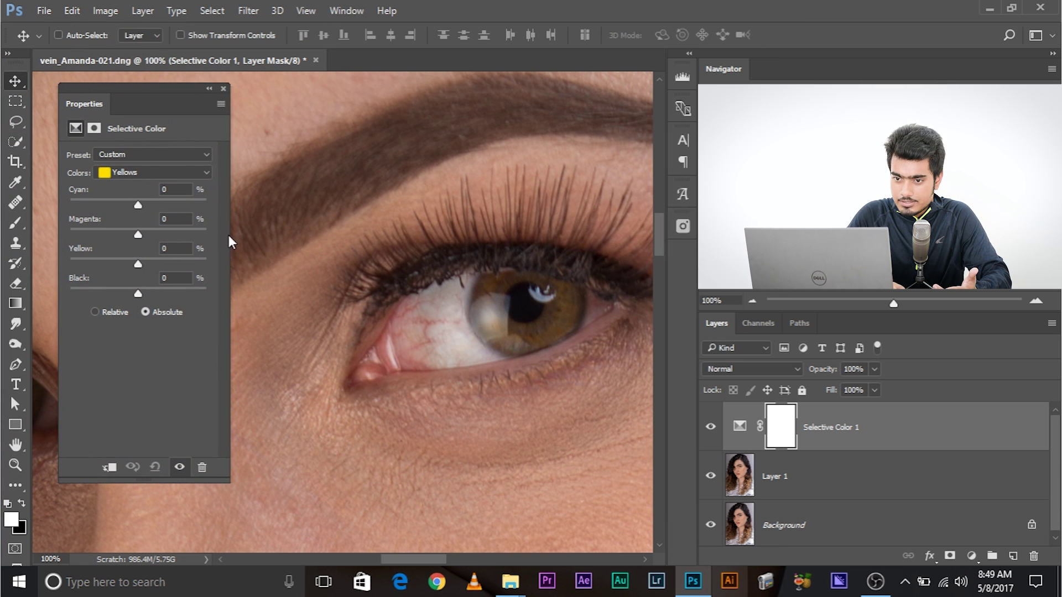
drag(230, 237, 327, 237)
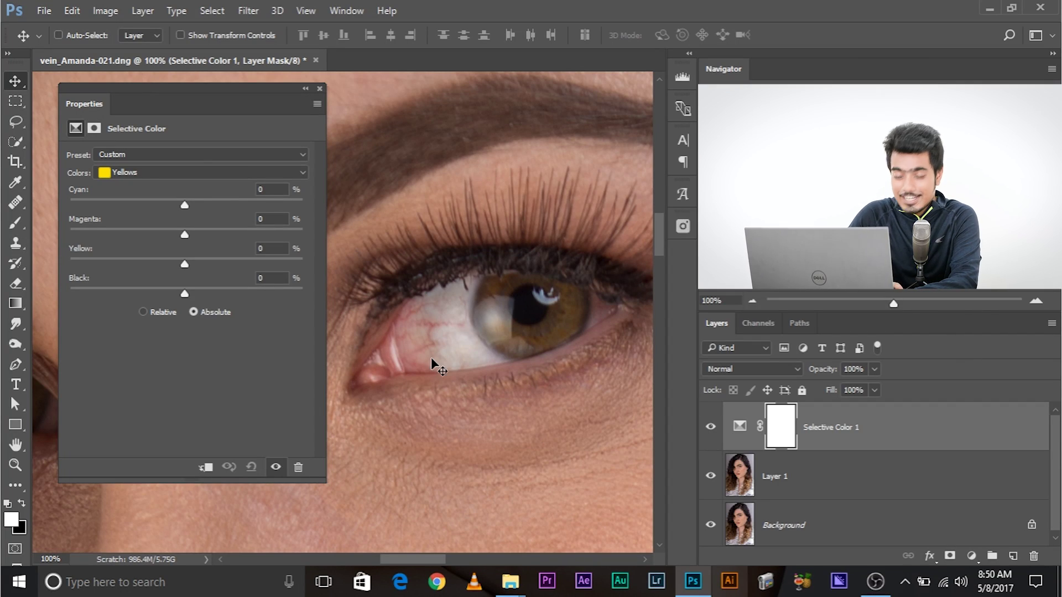
key(ctrl+plus)
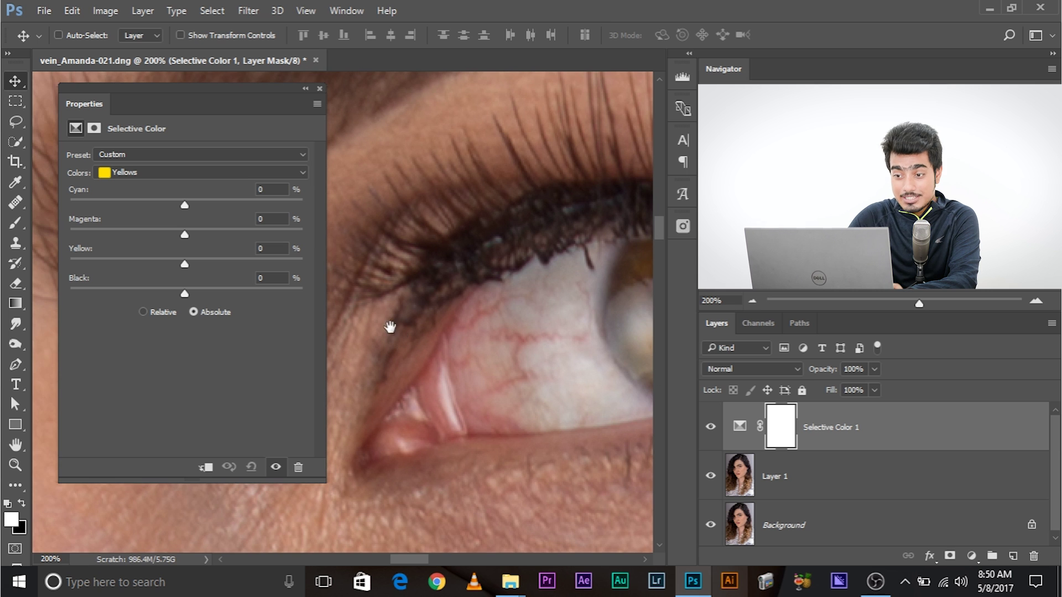
drag(391, 325, 425, 282)
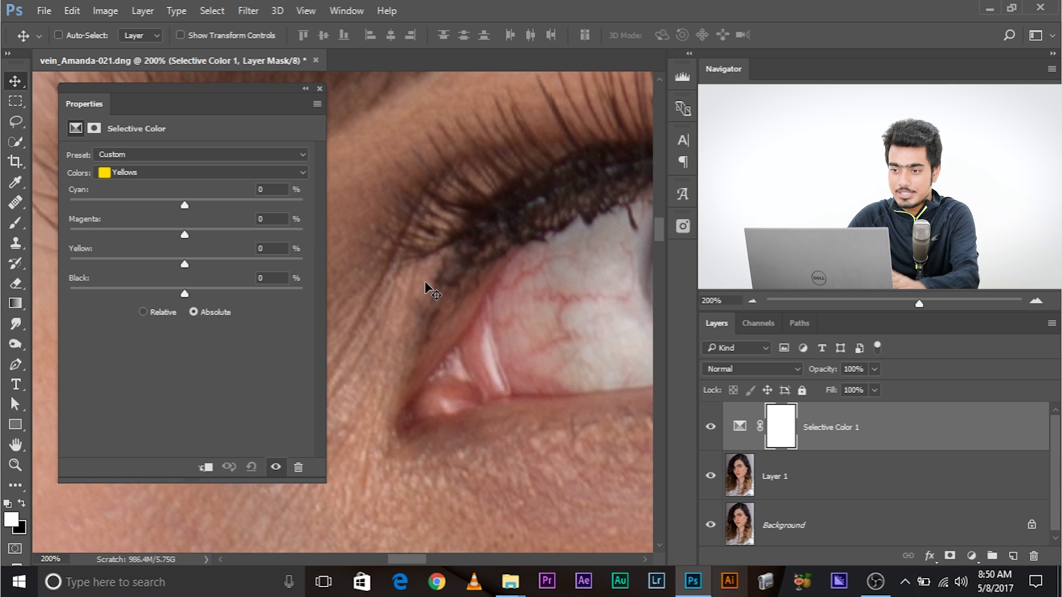
click(194, 172)
- Choose Reds as the colour range and set its Cyan to +65
click(178, 198)
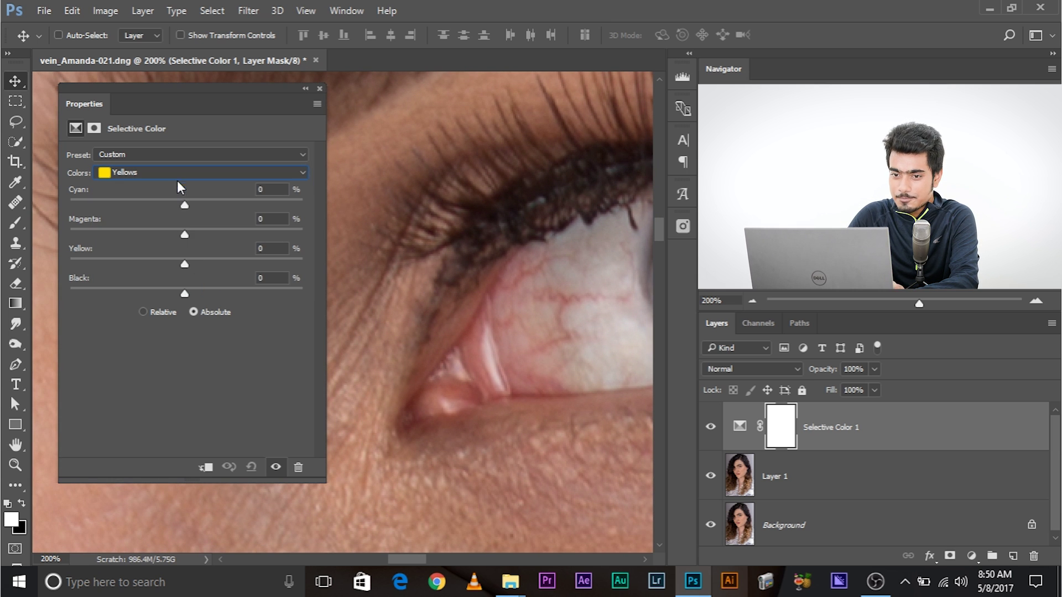
click(177, 174)
click(179, 188)
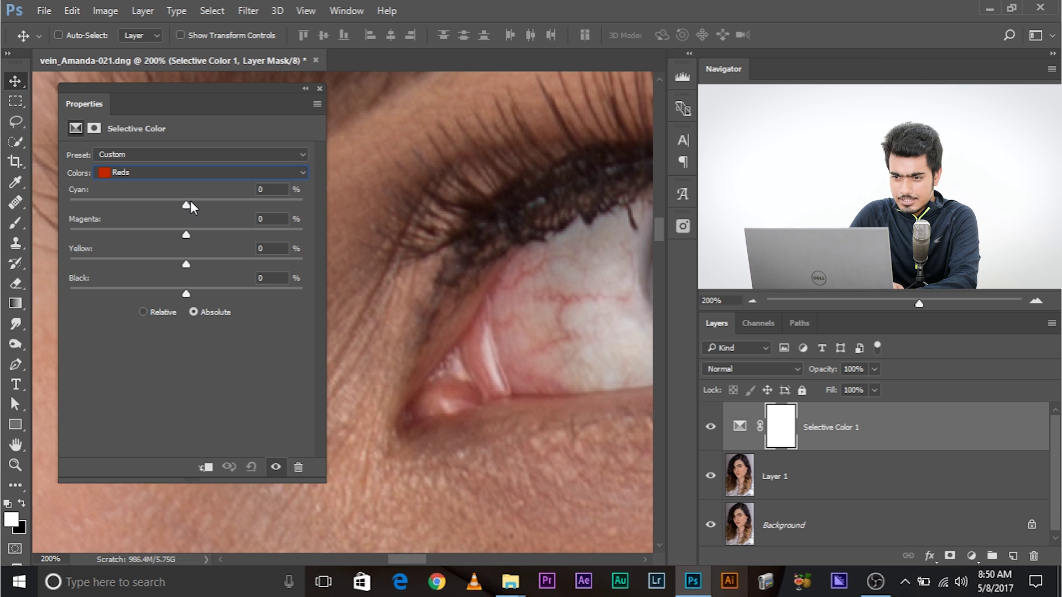
drag(191, 204, 70, 205)
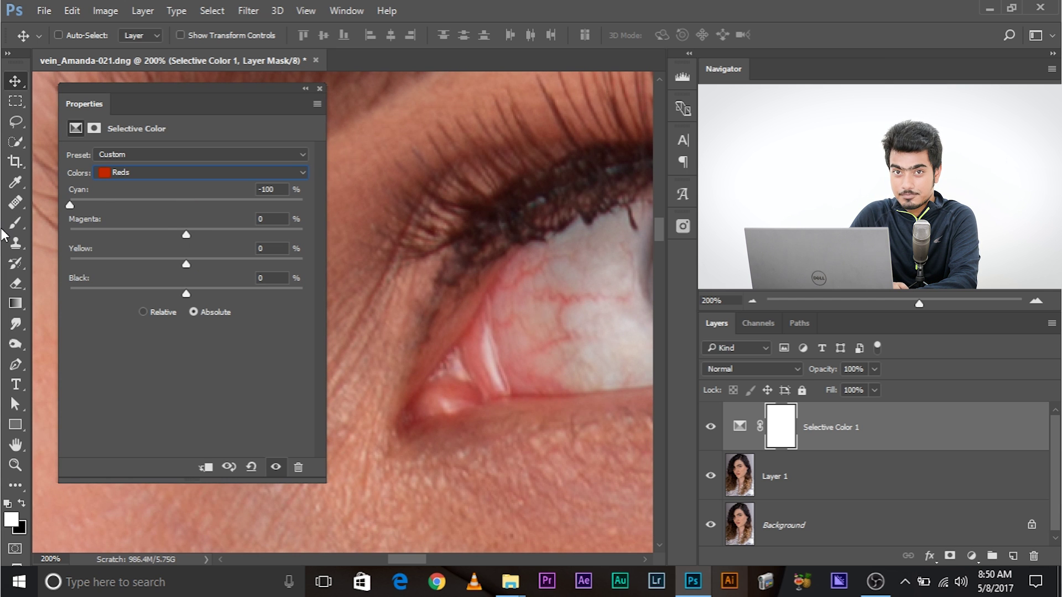
drag(541, 349, 446, 340)
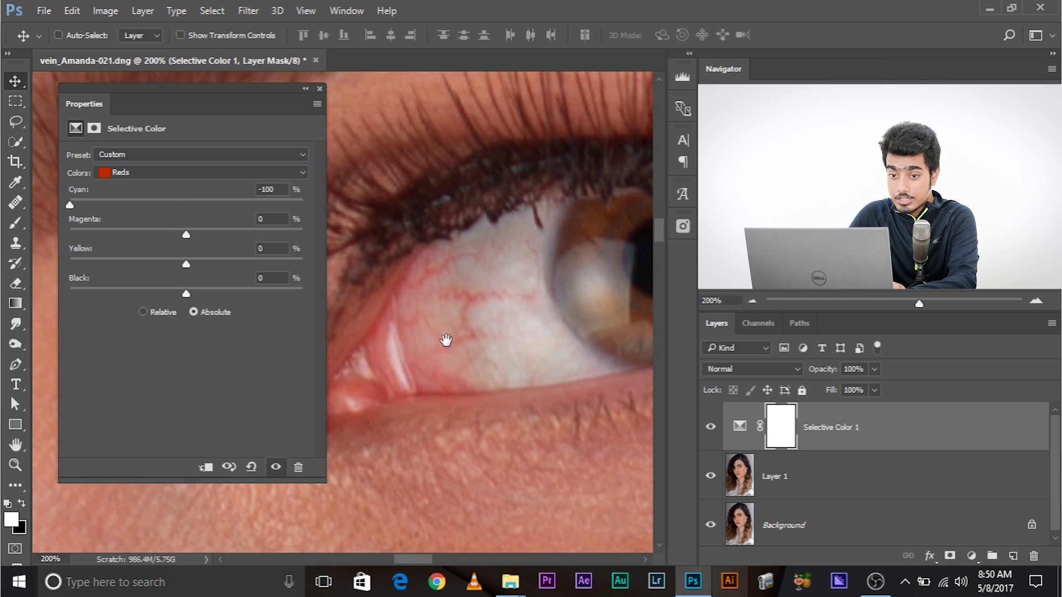
drag(105, 206, 303, 206)
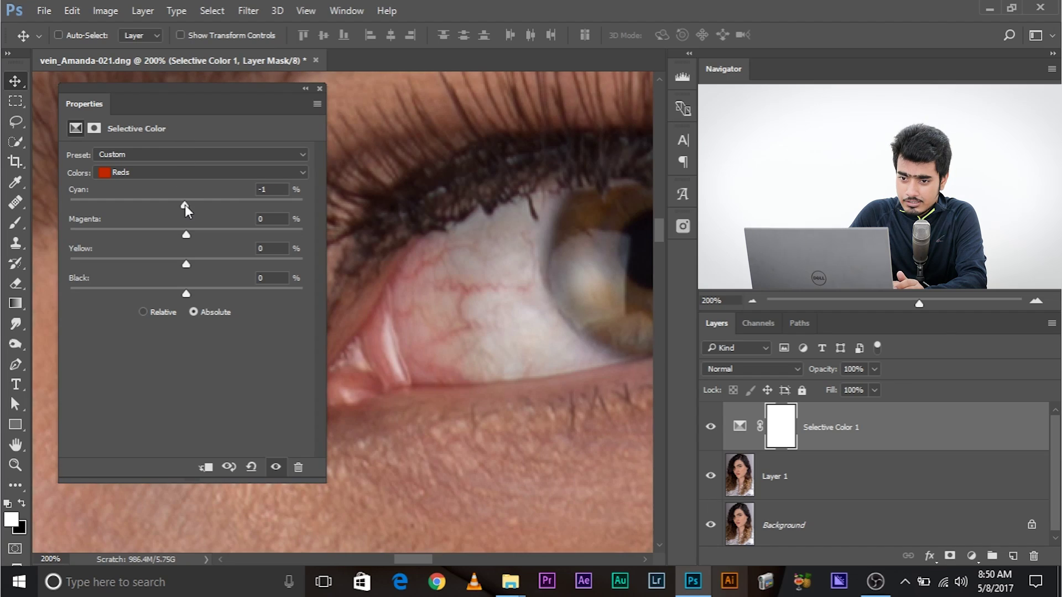
drag(185, 205, 234, 206)
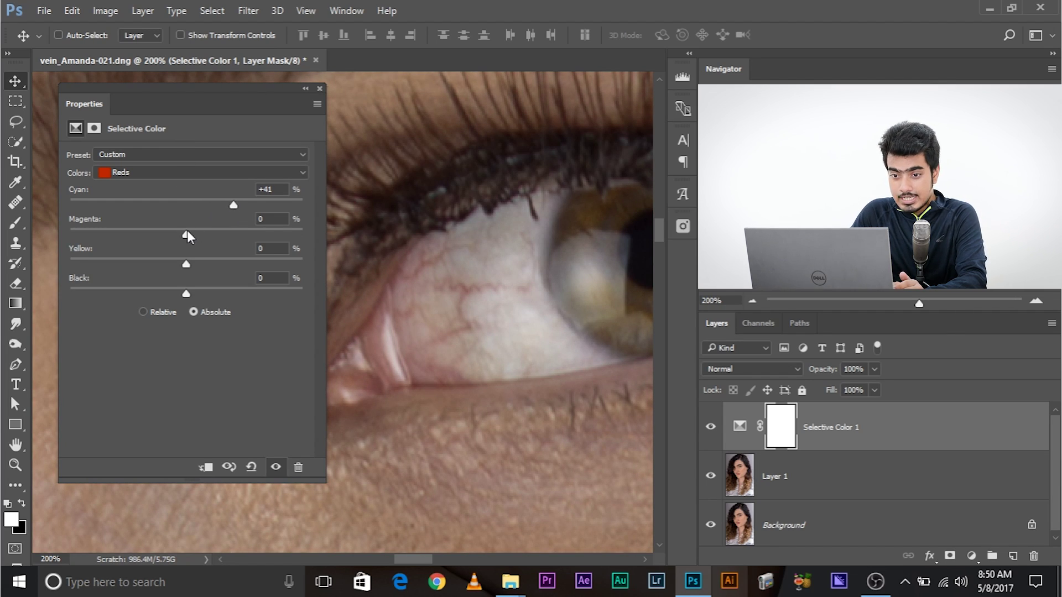
- Set the Reds Magenta to -23, Yellow to -9 and Black to -45
drag(187, 234, 3, 226)
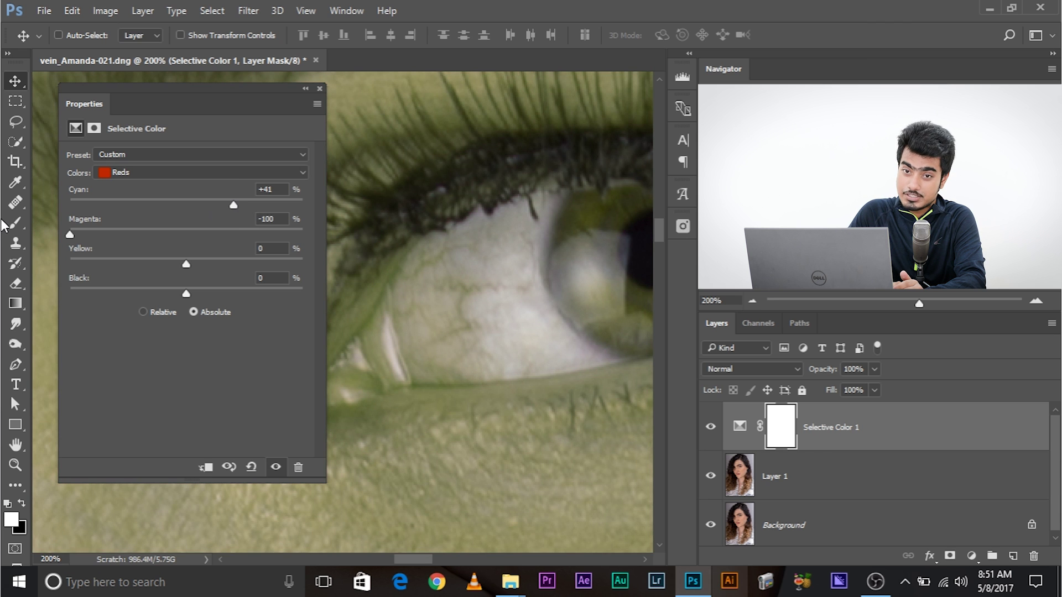
drag(3, 227, 141, 223)
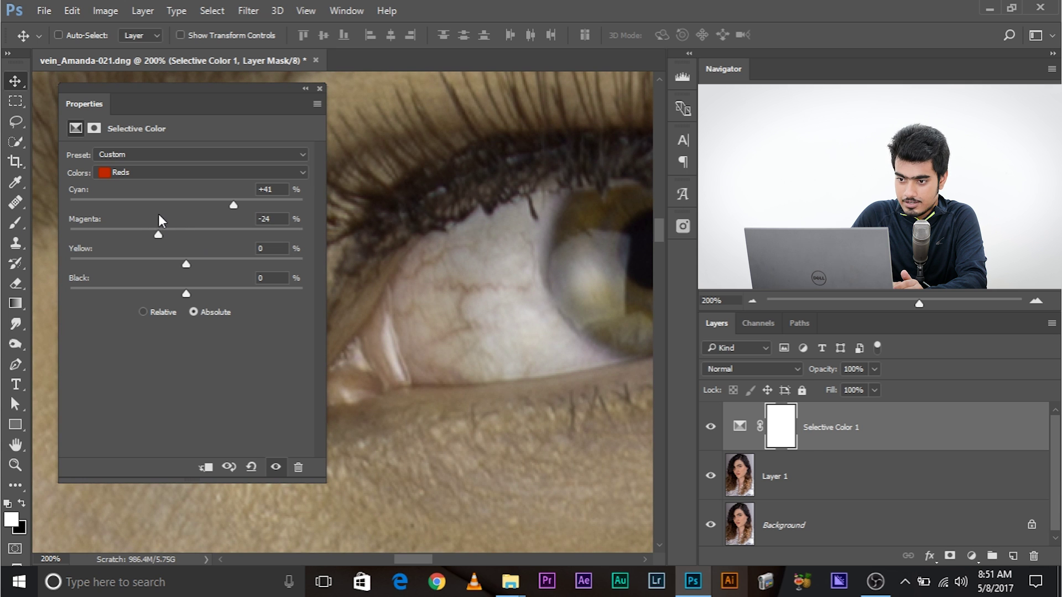
drag(194, 262, 2, 284)
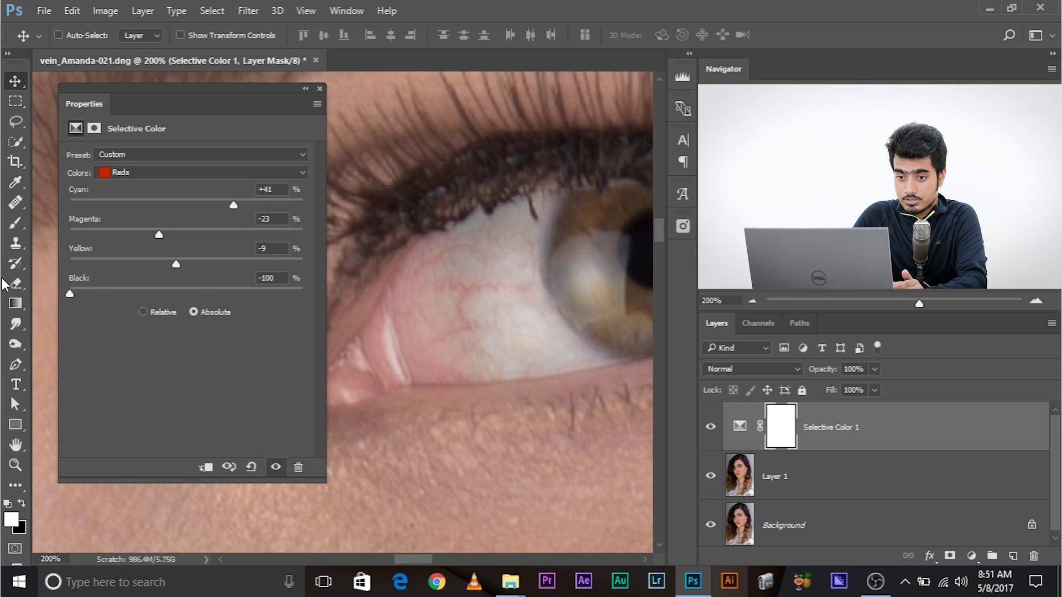
click(181, 294)
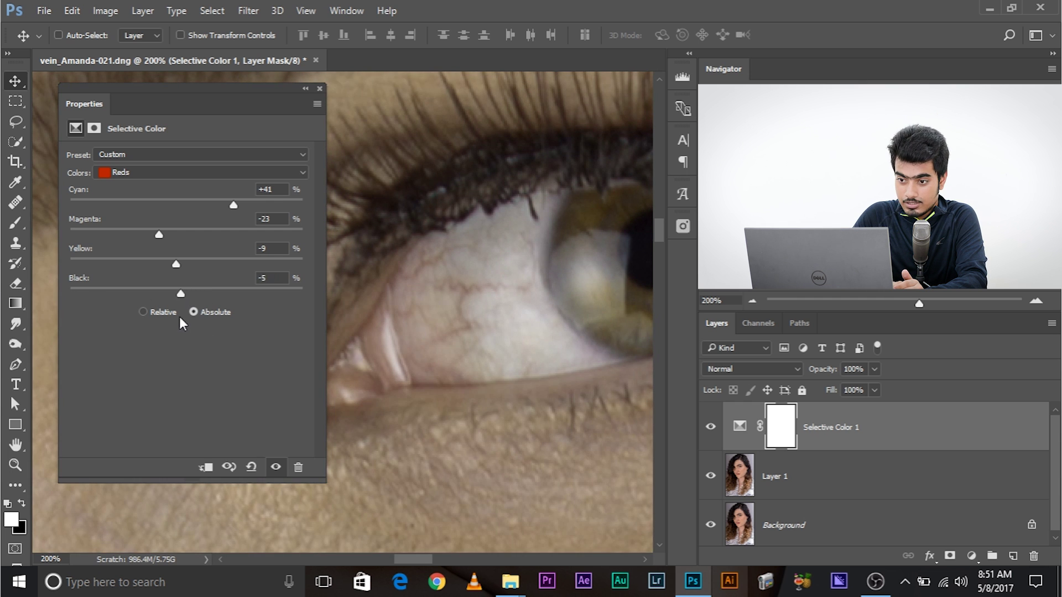
drag(179, 316, 135, 297)
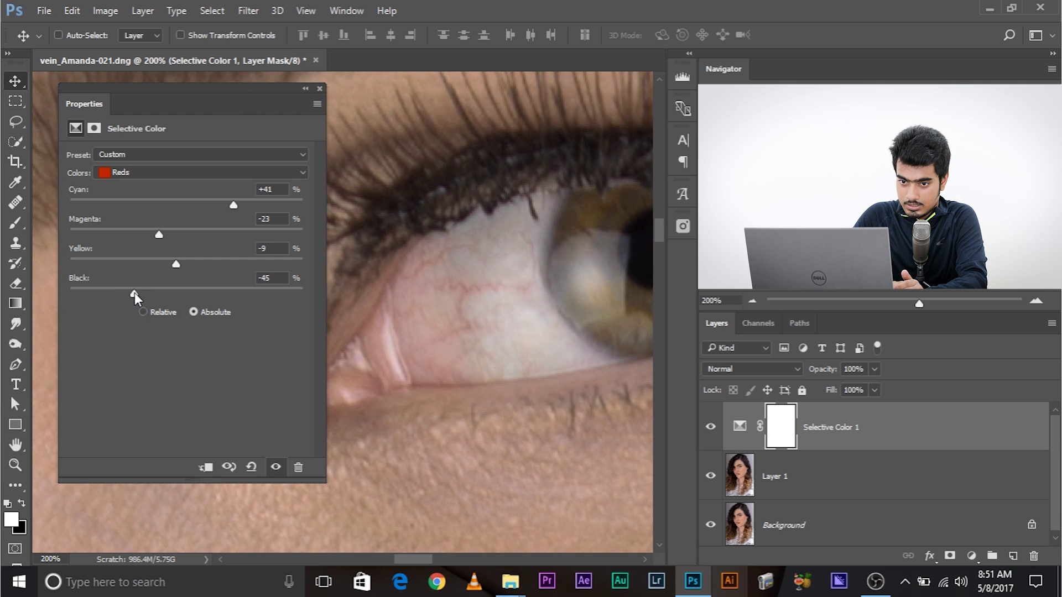
drag(230, 206, 247, 204)
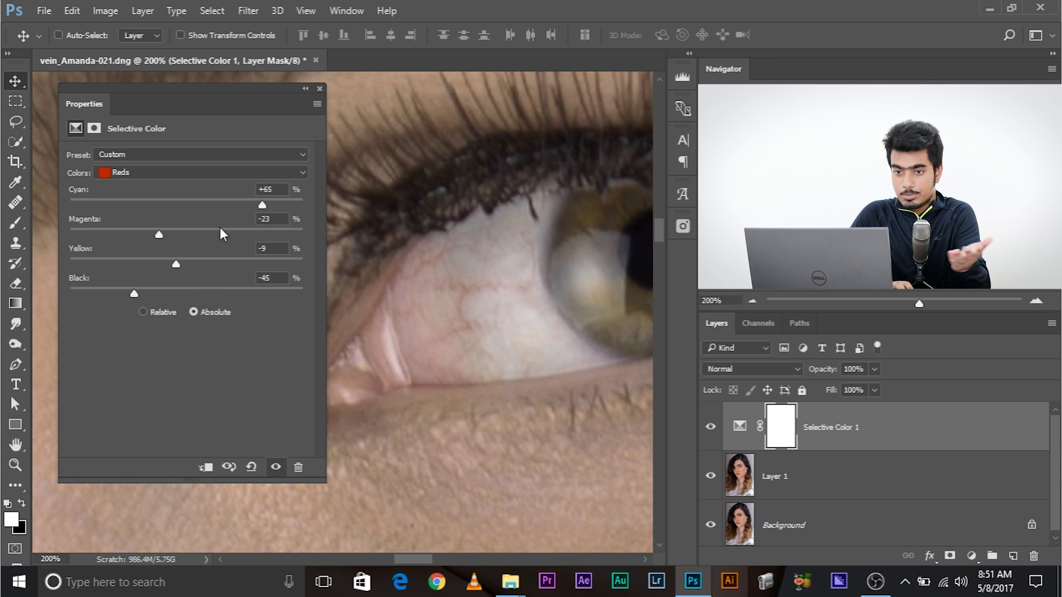
click(188, 173)
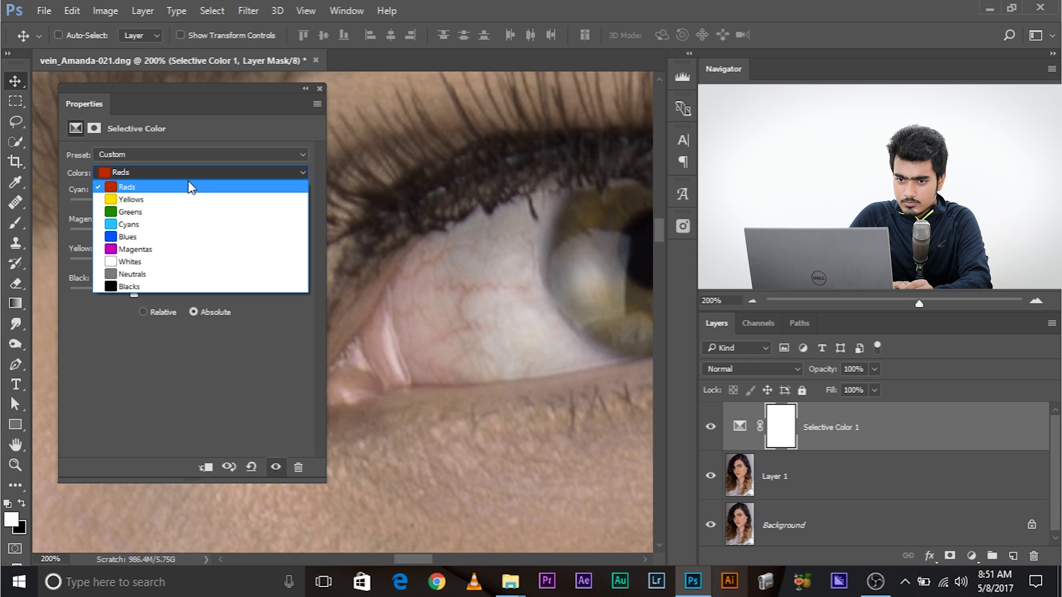
- Switch to Yellows and set Cyan +22, Magenta -13, Yellow -34, Black -21
click(175, 199)
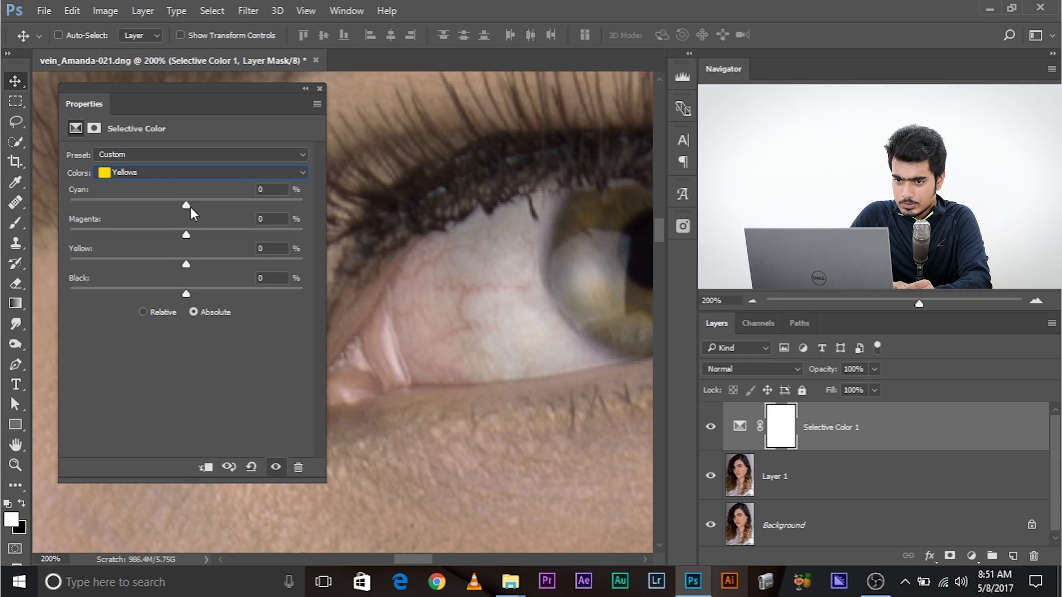
drag(191, 207, 212, 223)
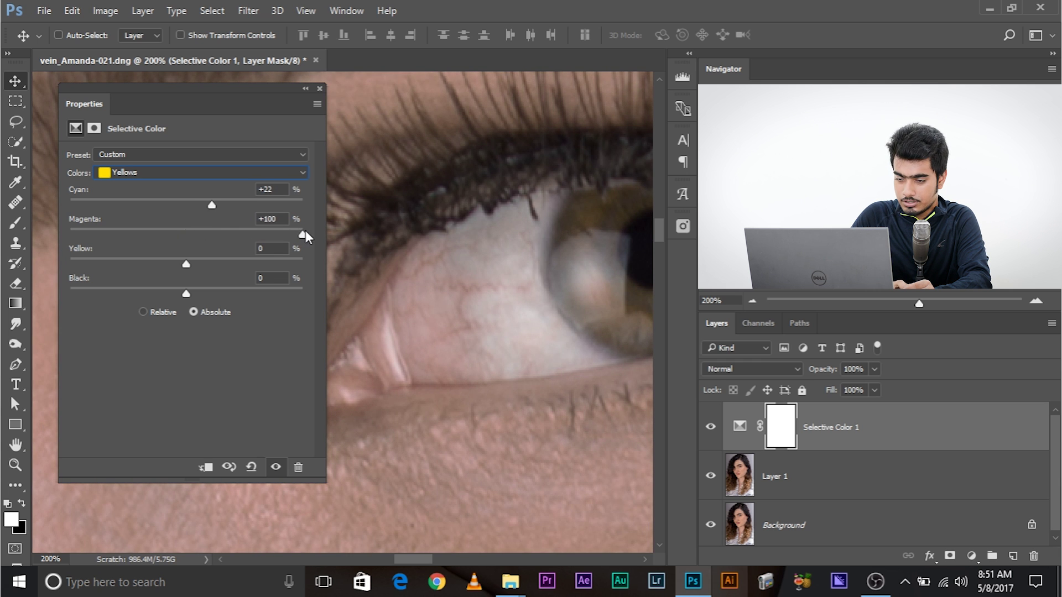
drag(305, 232, 171, 243)
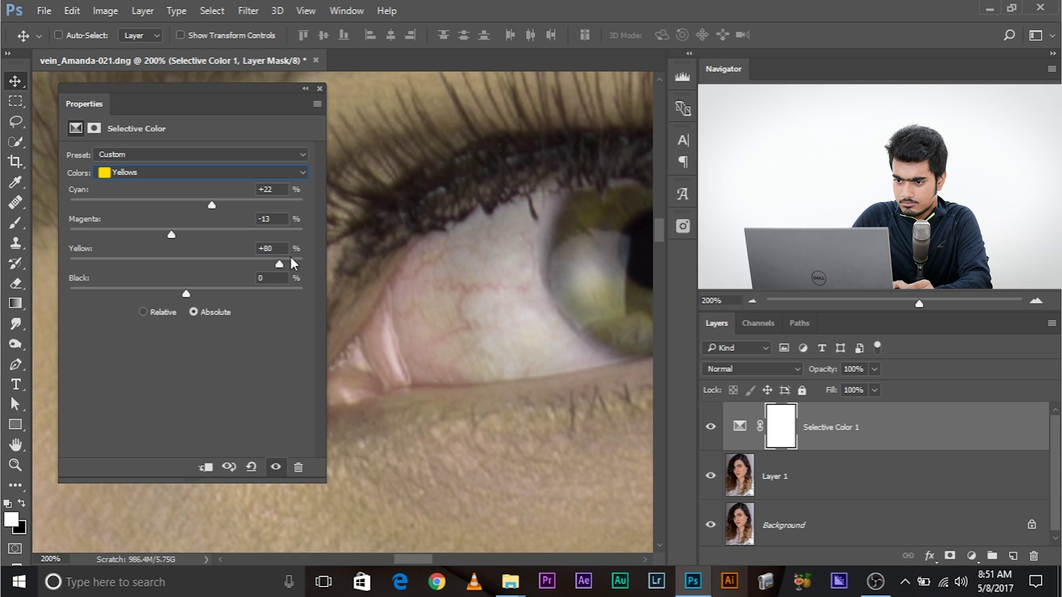
drag(290, 258, 164, 295)
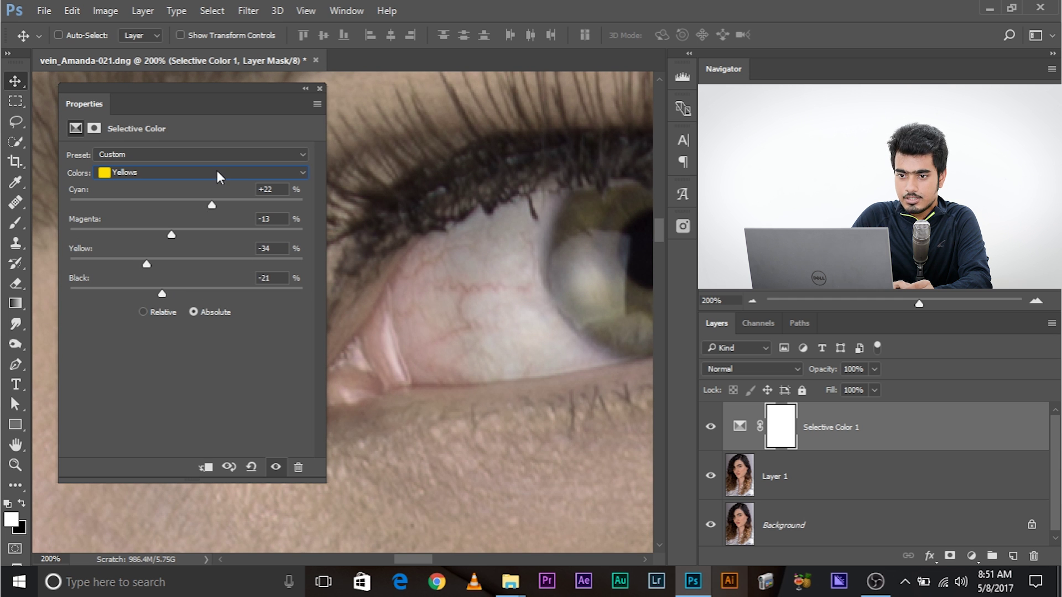
click(217, 172)
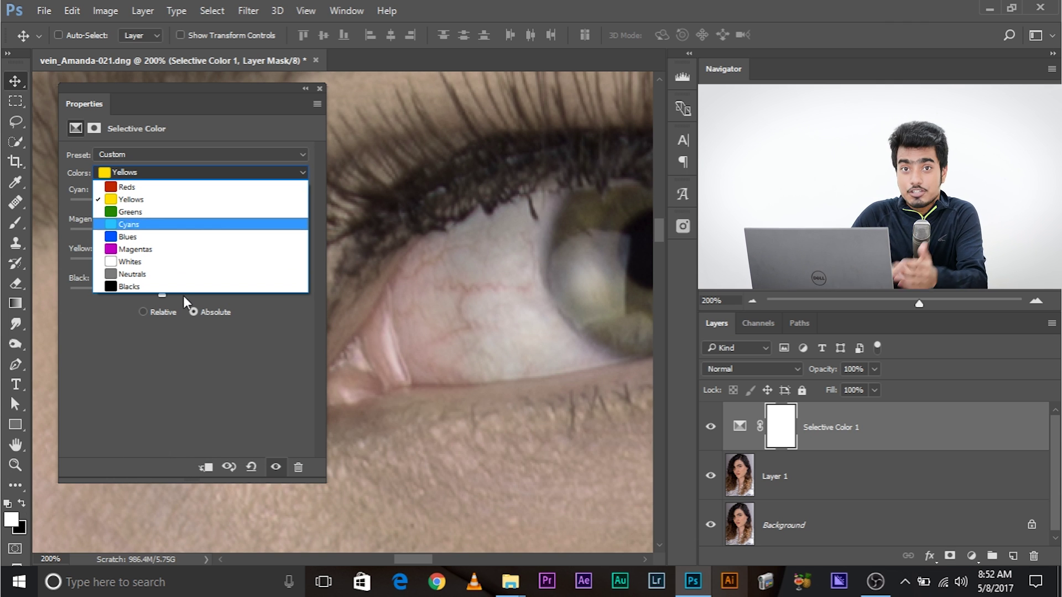
- Set the Magentas to Cyan -100, Magenta +97, Yellow -70, Black +29
click(177, 249)
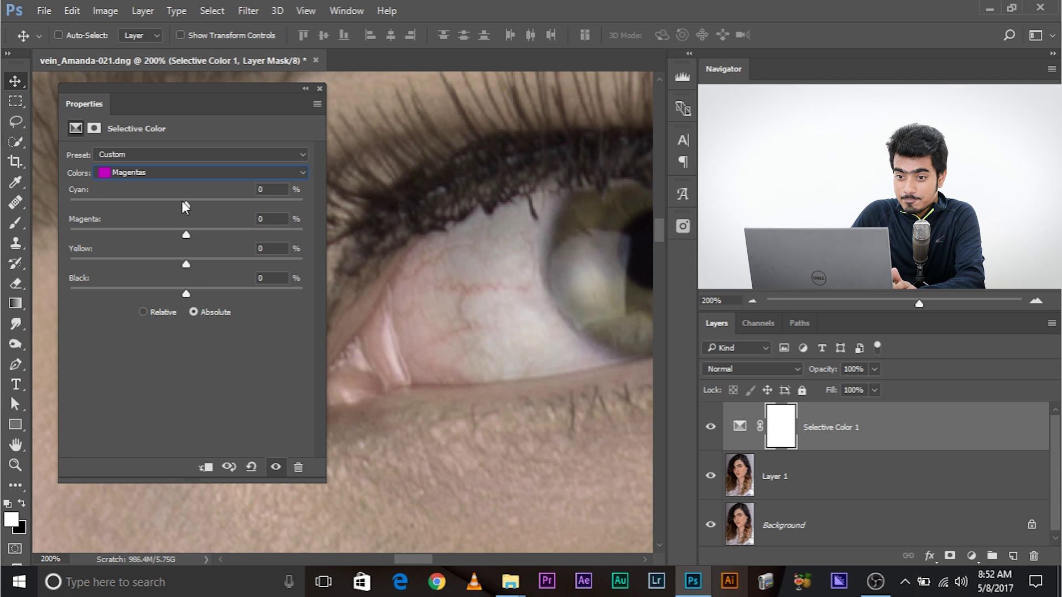
drag(184, 203, 70, 205)
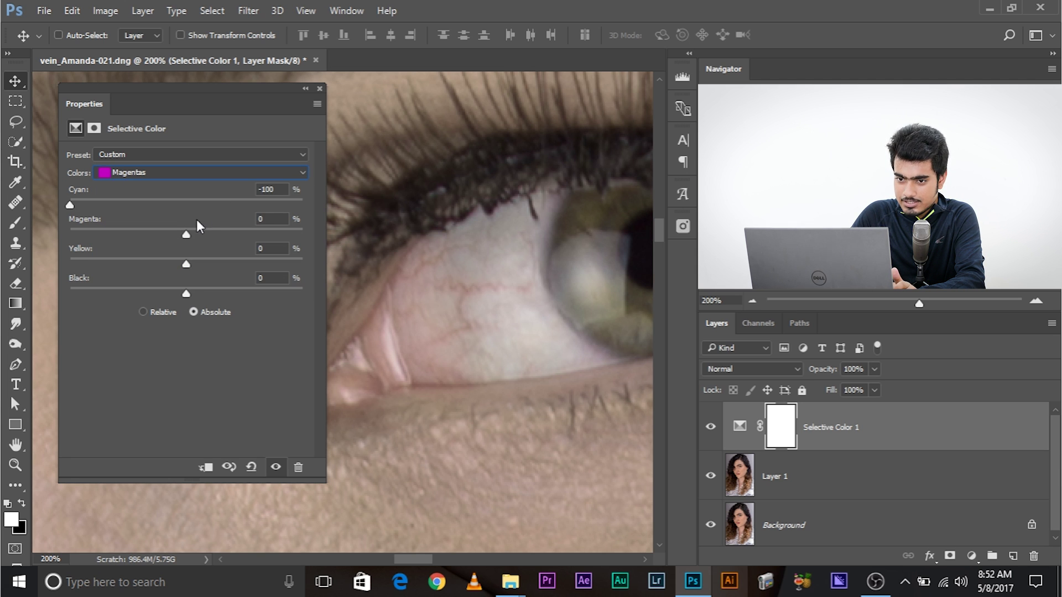
drag(187, 234, 299, 234)
drag(186, 264, 104, 265)
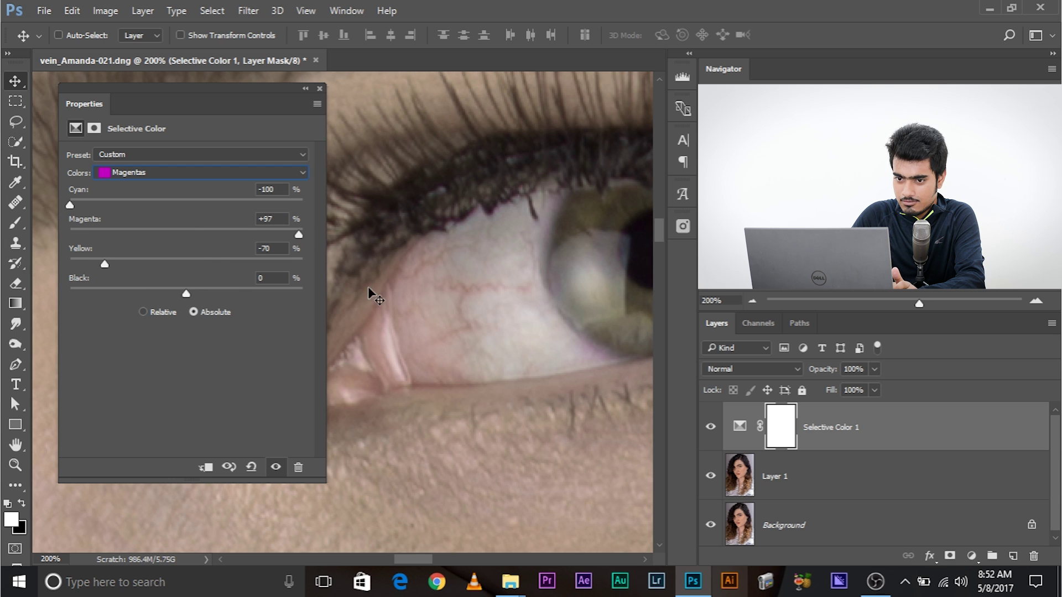
drag(186, 294, 220, 294)
- Set the Blues to Cyan +100, Magenta -58, Yellow +19, Black -17
click(148, 176)
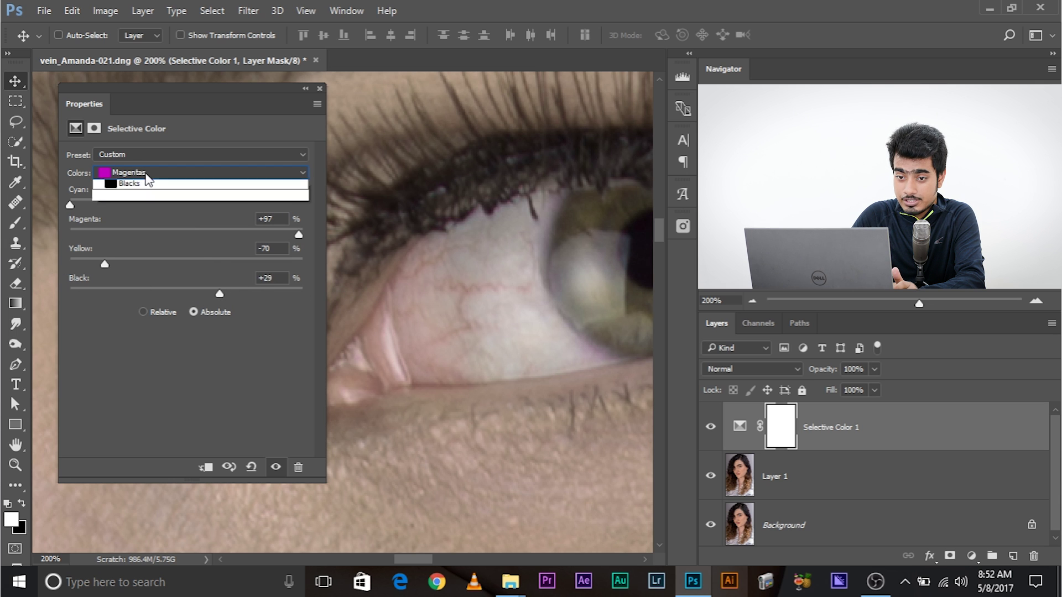
click(159, 227)
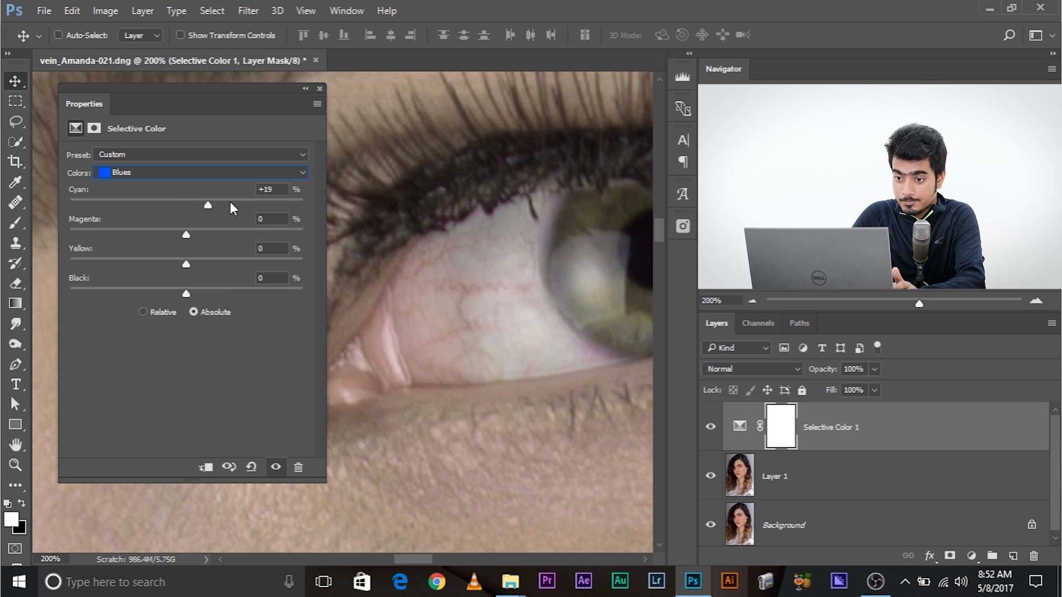
drag(231, 204, 343, 228)
drag(186, 235, 118, 233)
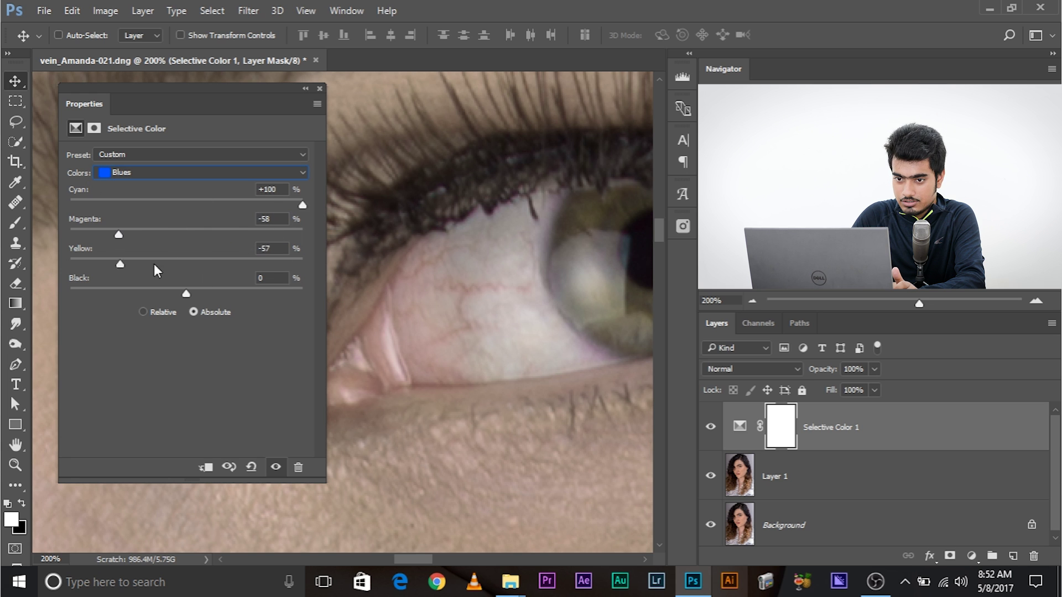
drag(155, 265, 209, 264)
drag(186, 294, 167, 294)
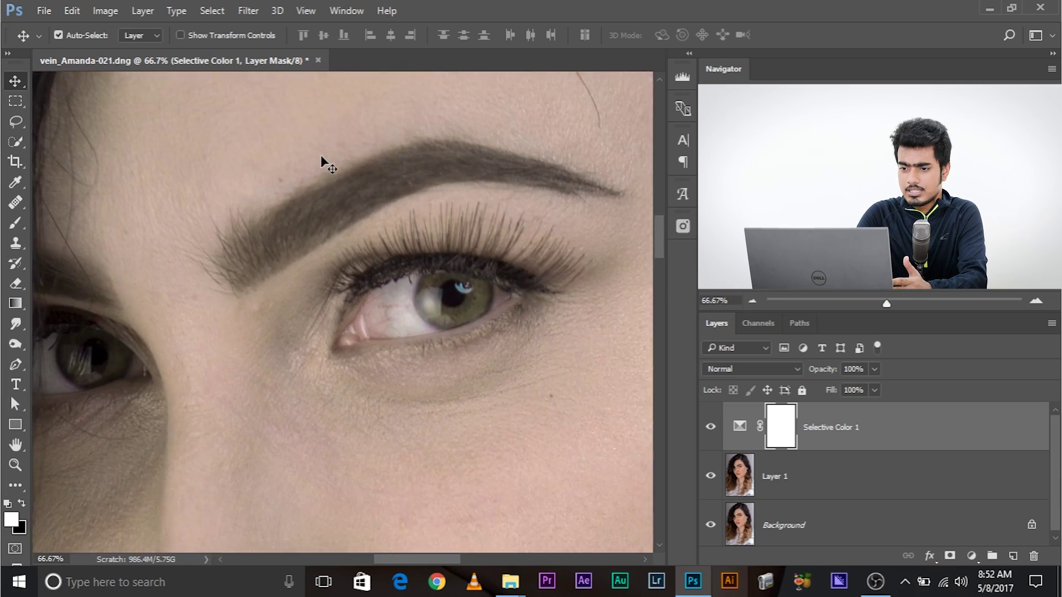
- Zoom back in to 200% and pan until the eye is centred in view
drag(313, 215, 286, 105)
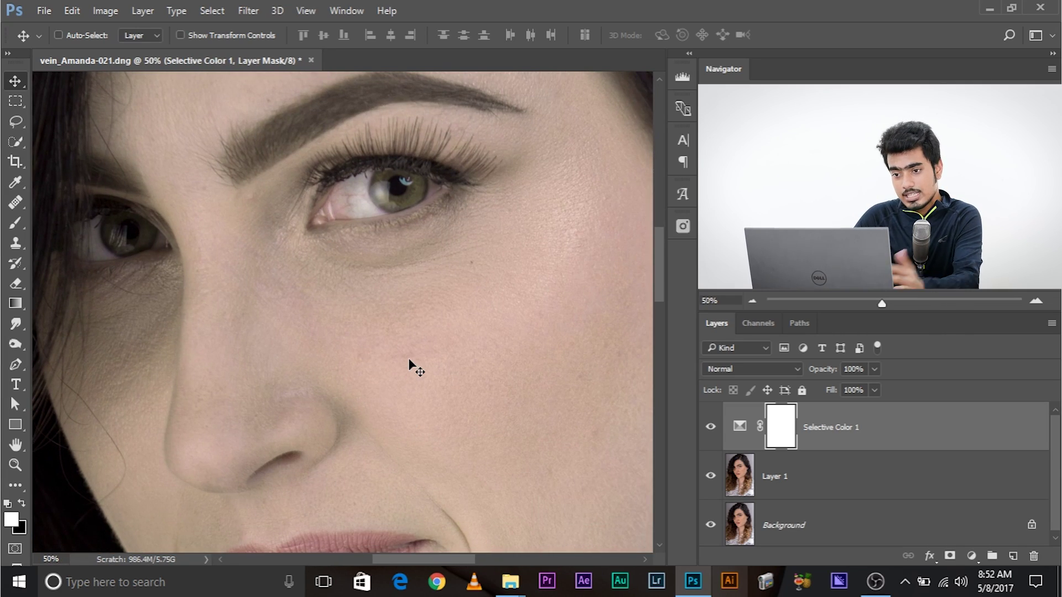
key(ctrl+plus)
key(ctrl+plus)
key(ctrl+plus)
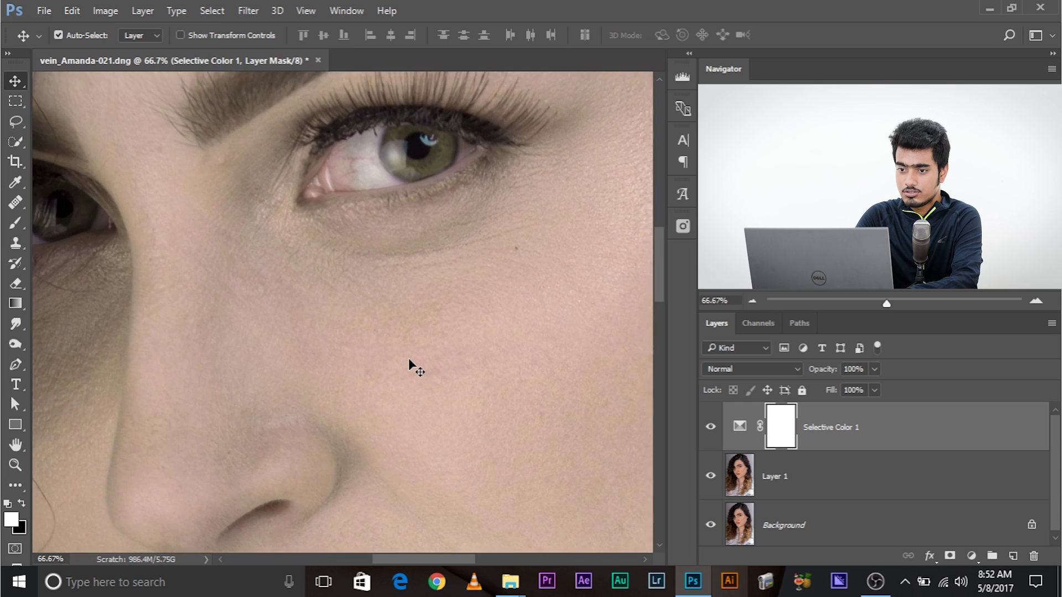
drag(122, 443, 144, 498)
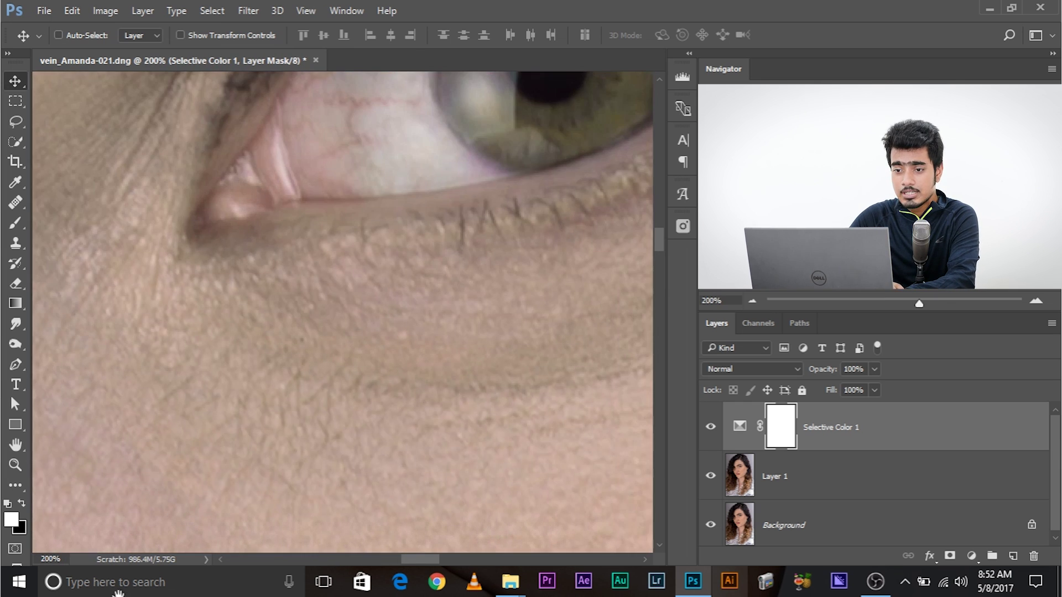
drag(322, 299, 303, 375)
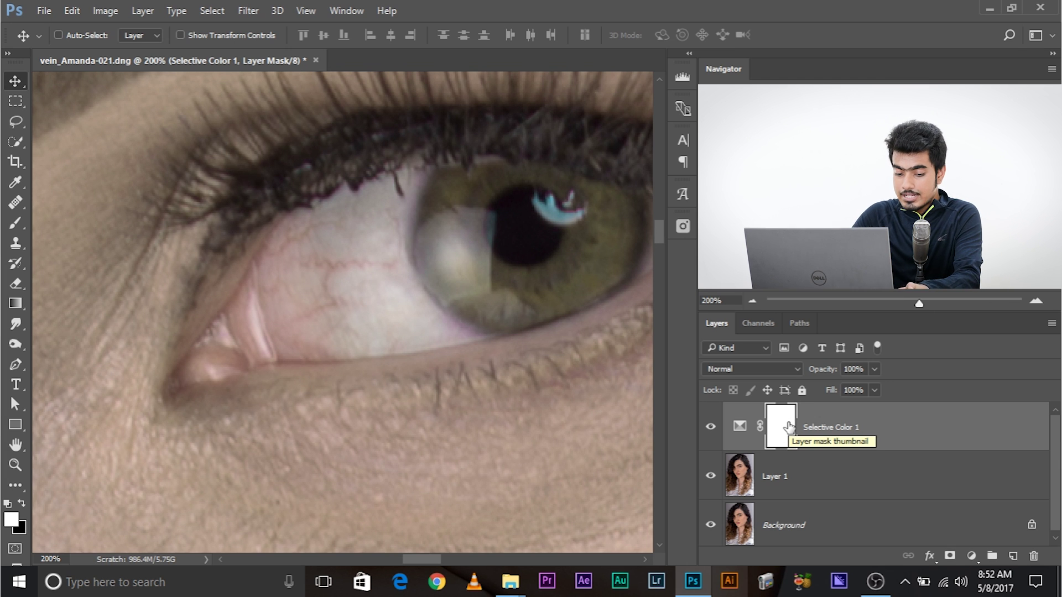
- Invert the Selective Color 1 mask to black and set the Brush tool to 20% flow
key(ctrl)
key(ctrl+i)
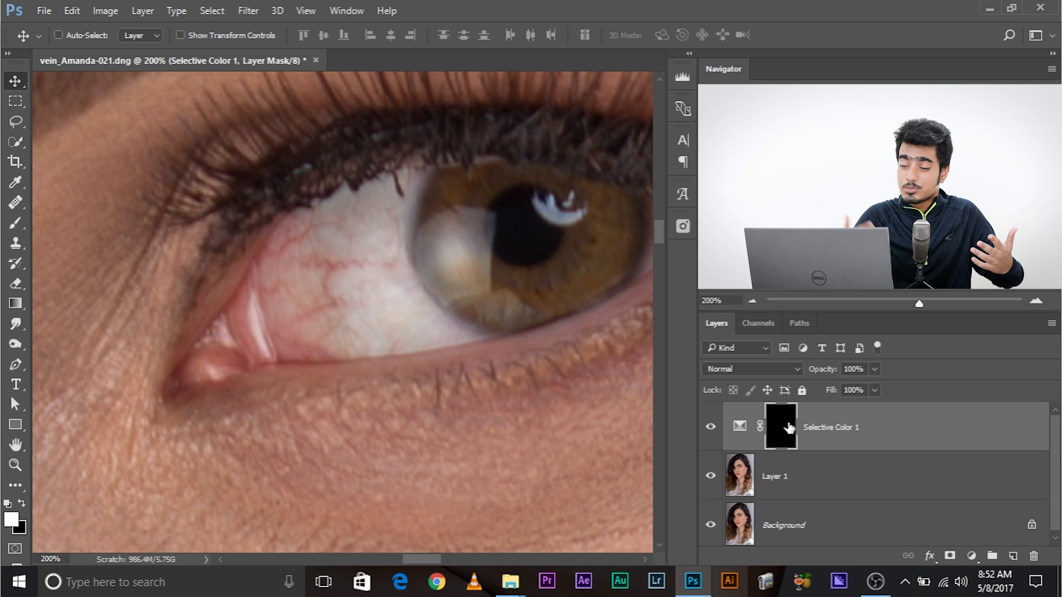
click(12, 230)
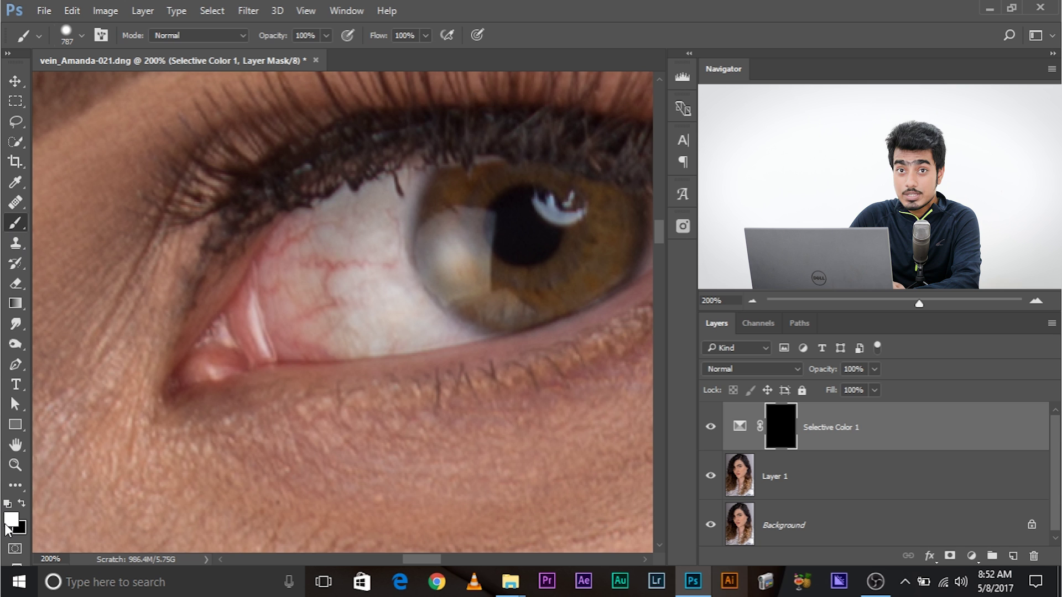
click(413, 37)
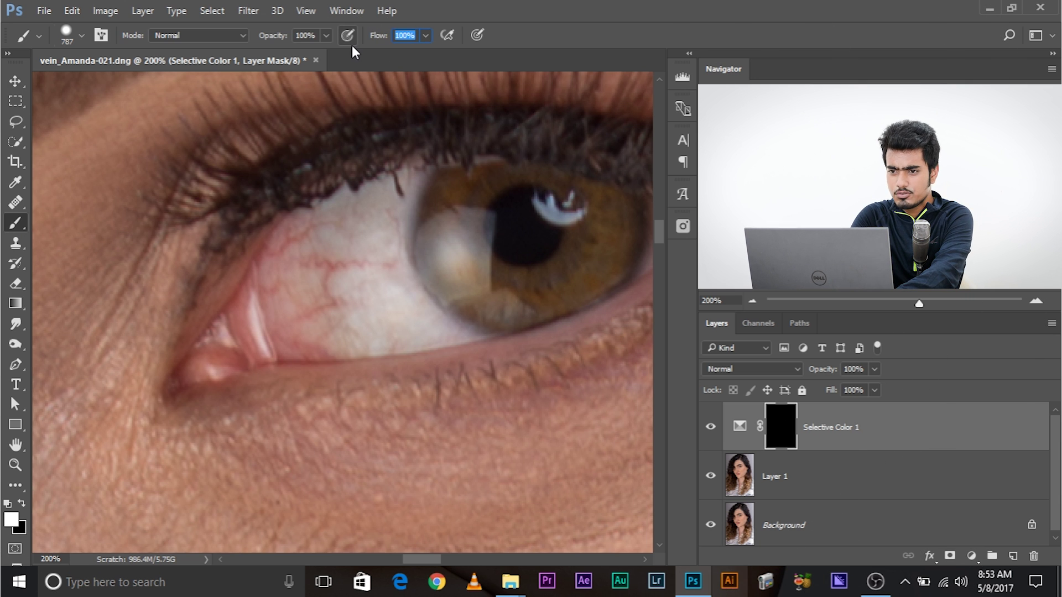
text(20)
key(Return)
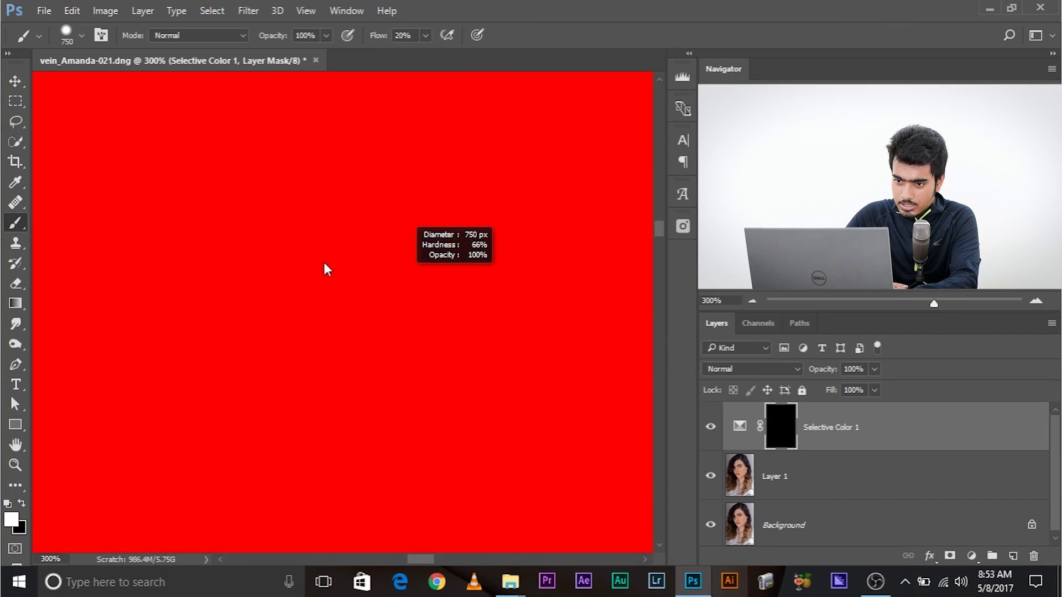
- Size the brush to fit the eye white and paint white over the sclera on the mask
drag(324, 263, 439, 290)
mouse_move(372, 221)
mouse_down()
mouse_move(205, 224)
mouse_move(203, 197)
mouse_up()
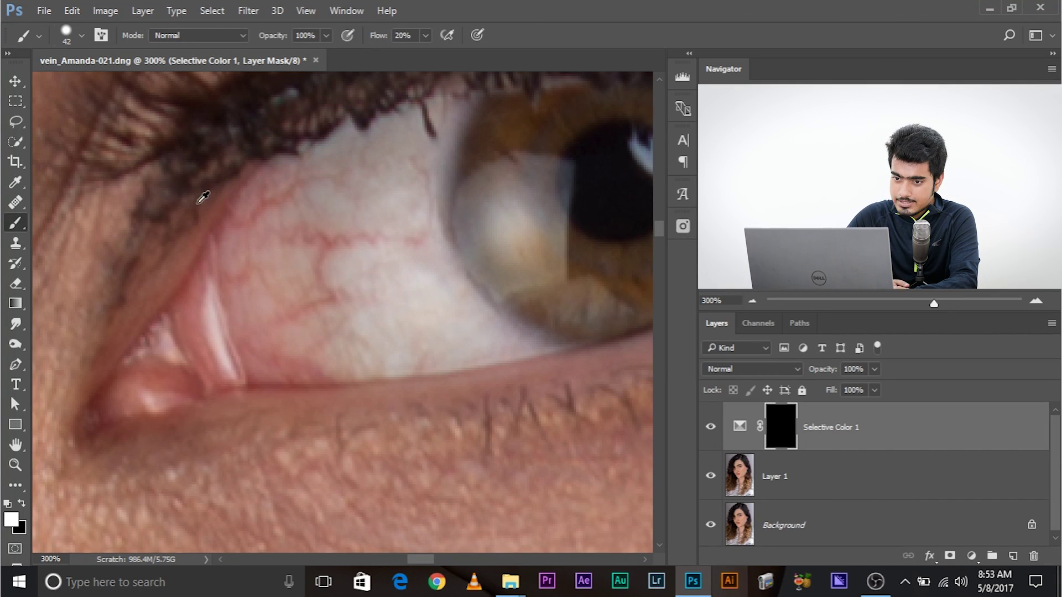
drag(325, 240, 288, 244)
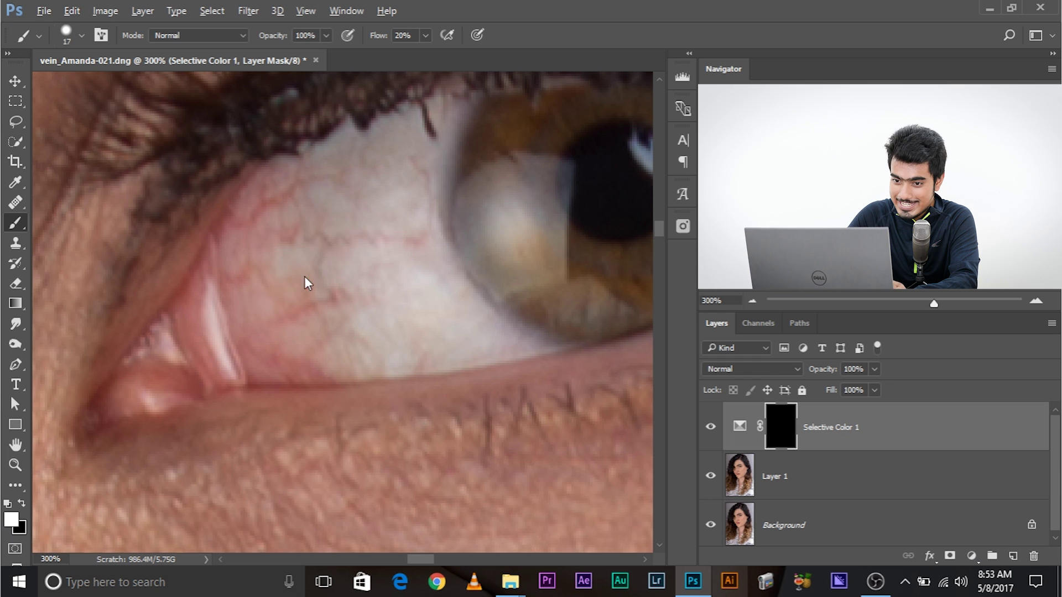
drag(304, 277, 308, 58)
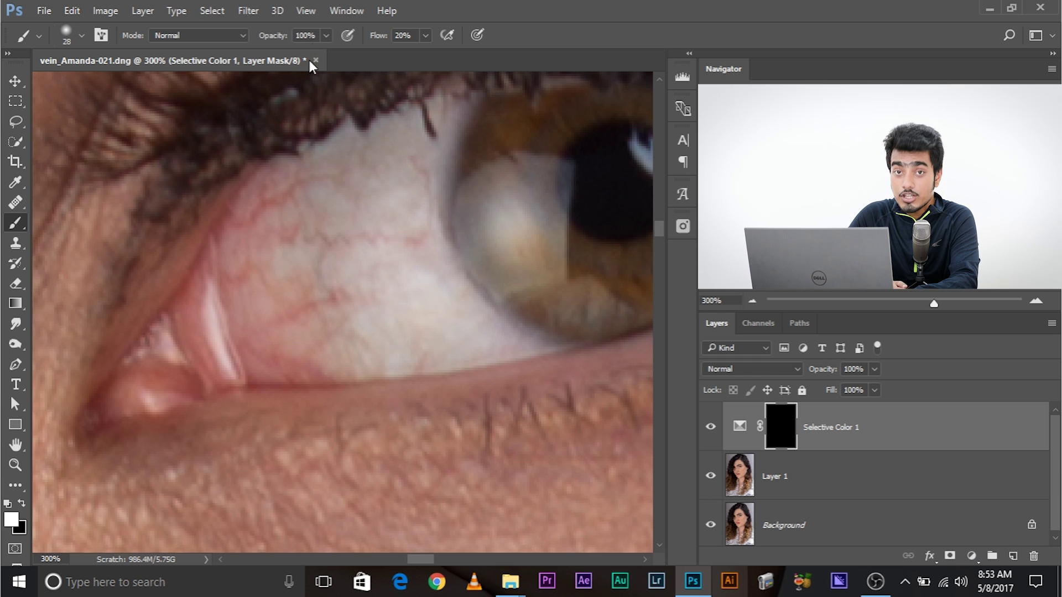
drag(307, 257, 324, 250)
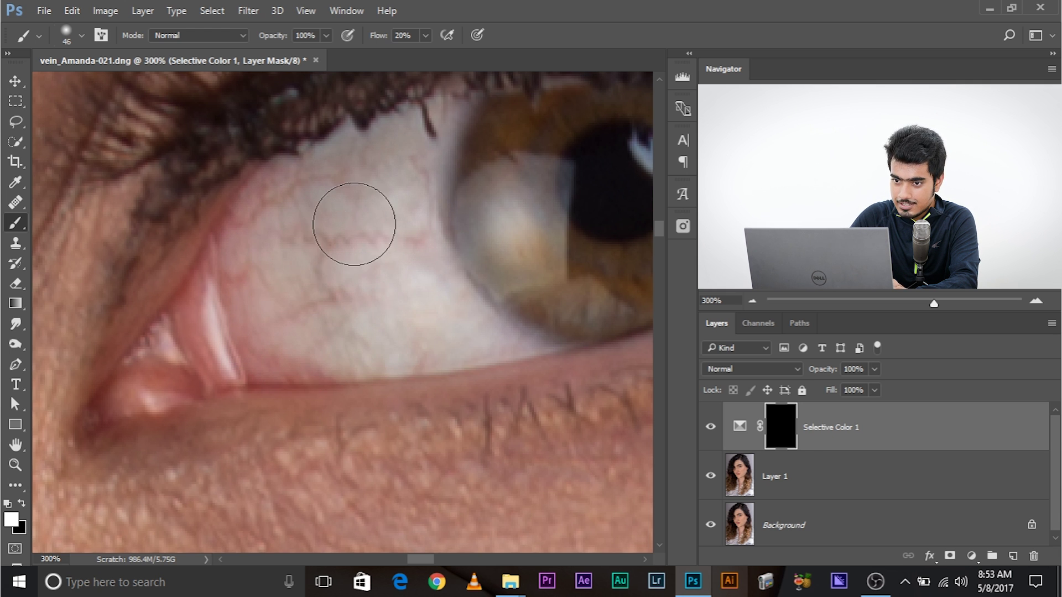
mouse_move(277, 231)
mouse_down()
mouse_move(280, 308)
mouse_move(332, 270)
mouse_move(142, 356)
mouse_move(178, 289)
mouse_move(232, 345)
mouse_move(317, 356)
mouse_move(367, 344)
mouse_move(287, 282)
mouse_move(291, 194)
mouse_move(379, 190)
mouse_move(415, 171)
mouse_move(400, 245)
mouse_move(334, 294)
mouse_move(382, 287)
mouse_up()
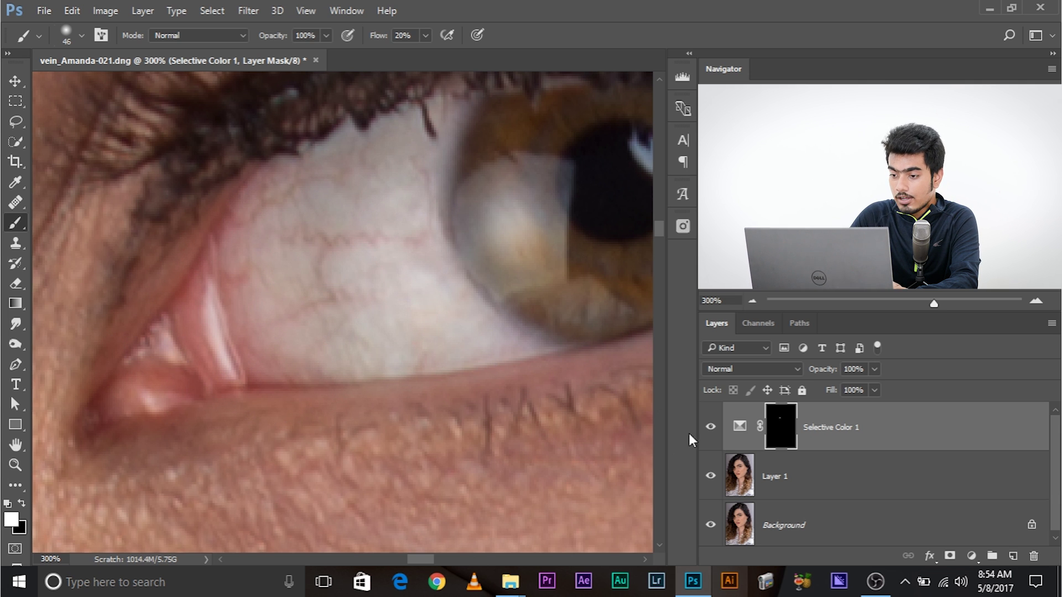
click(713, 436)
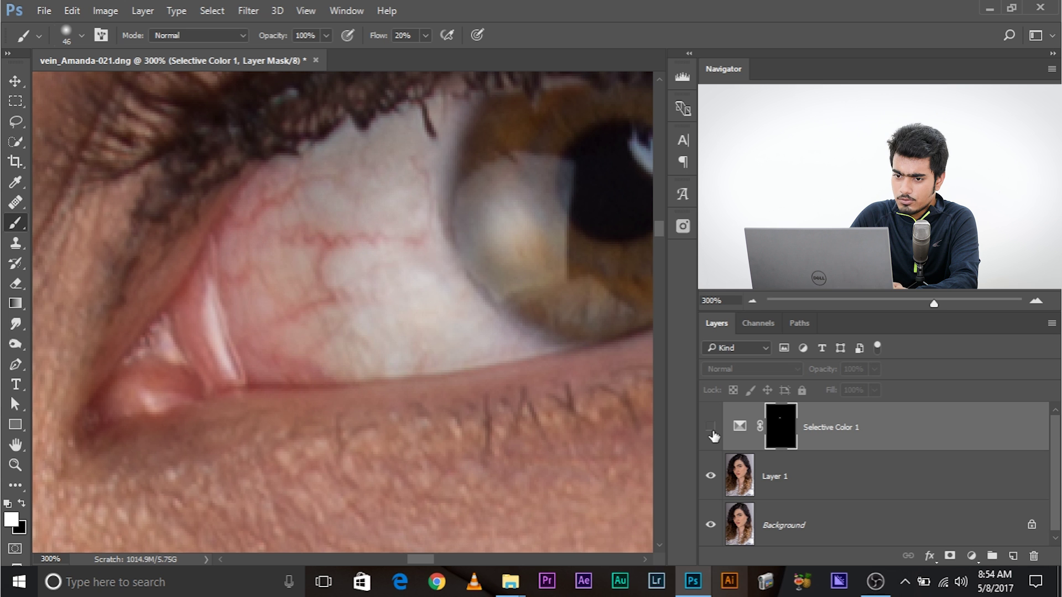
click(711, 433)
key(ctrl+minus)
key(ctrl+minus)
key(ctrl+minus)
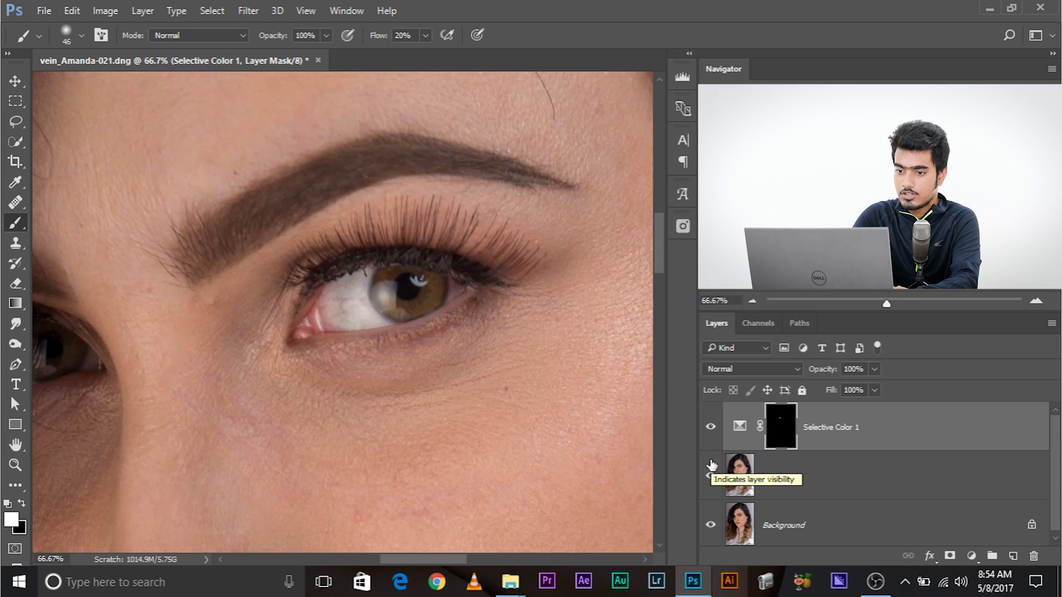
click(713, 436)
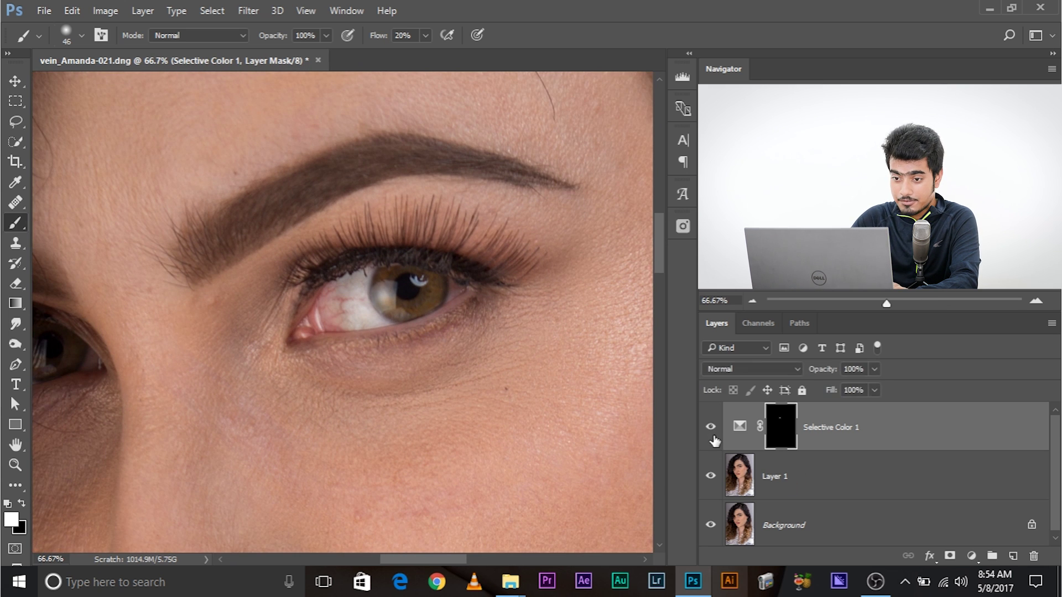
click(713, 436)
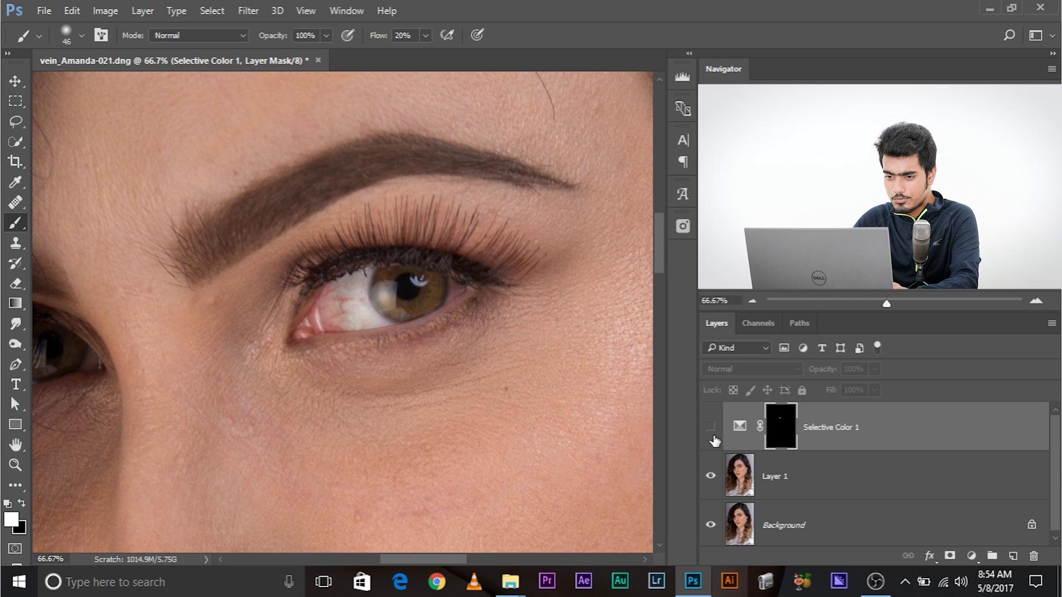
click(713, 429)
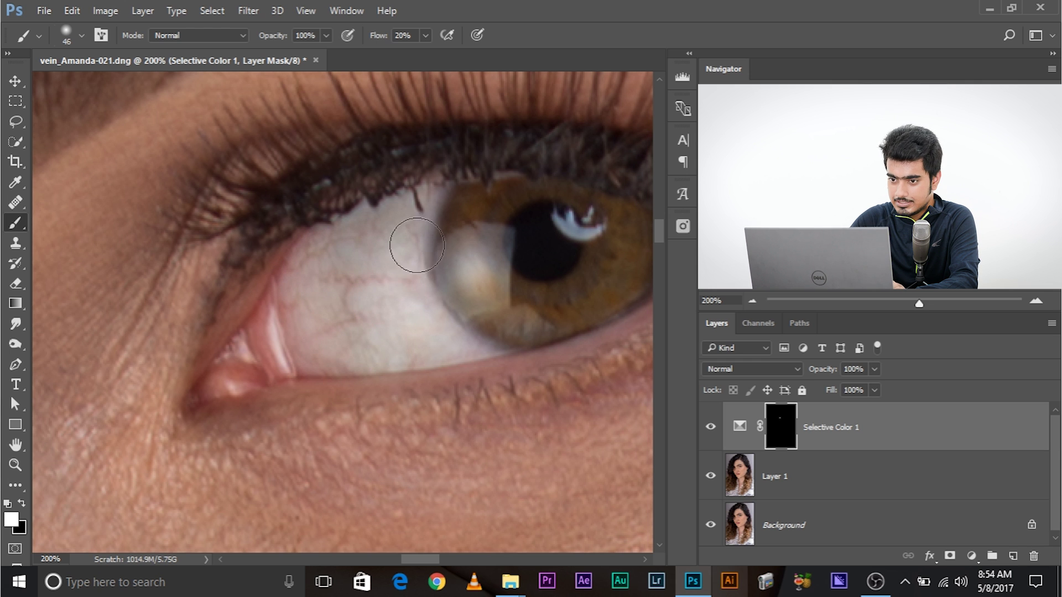
- Toggle the whitening layer off and on to compare, keeping white as the foreground colour
click(711, 427)
click(711, 427)
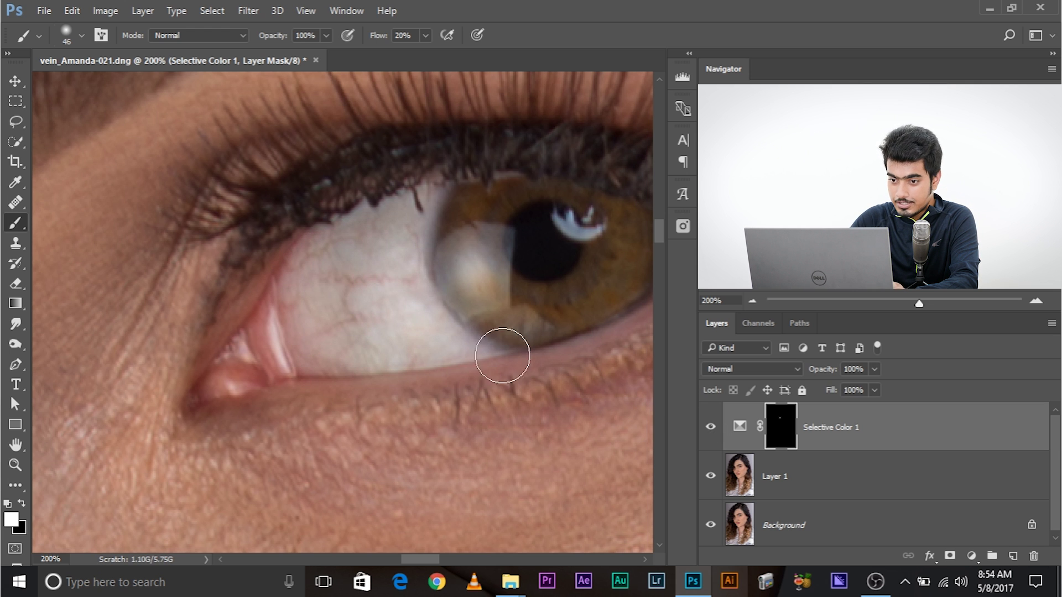
key(x)
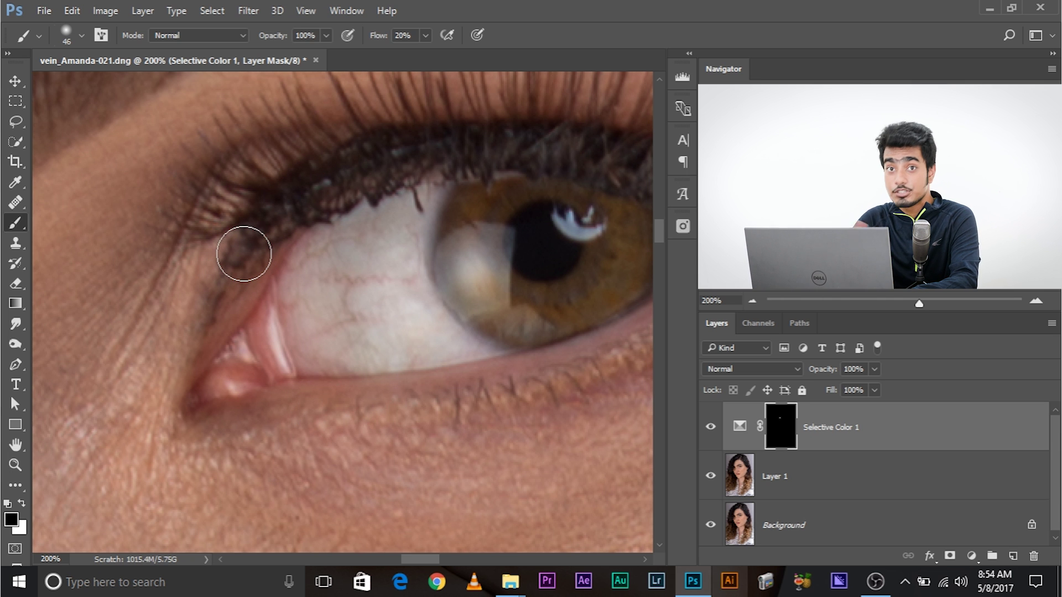
key(x)
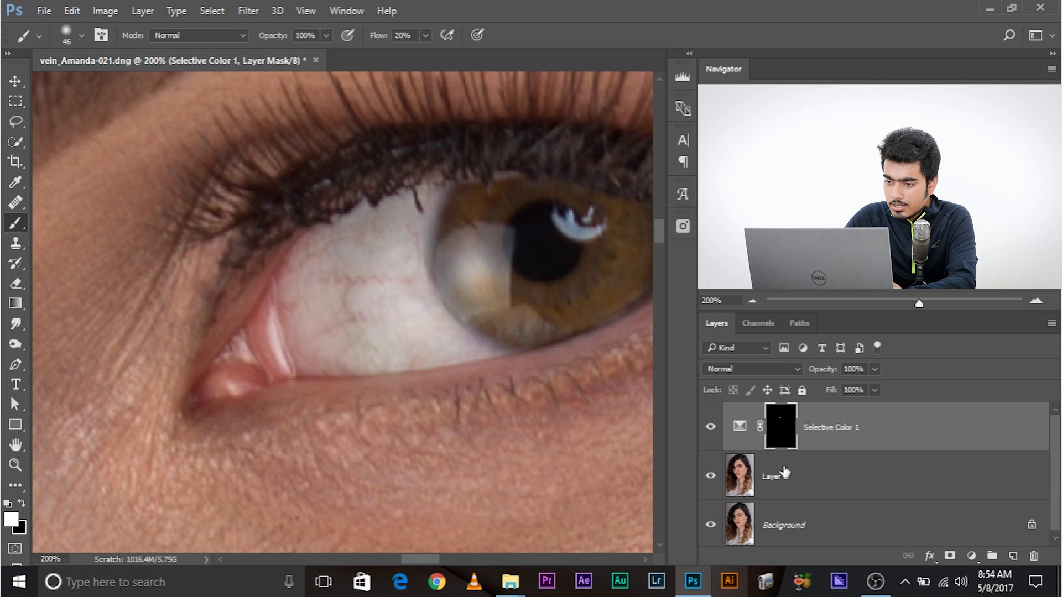
click(711, 427)
click(711, 426)
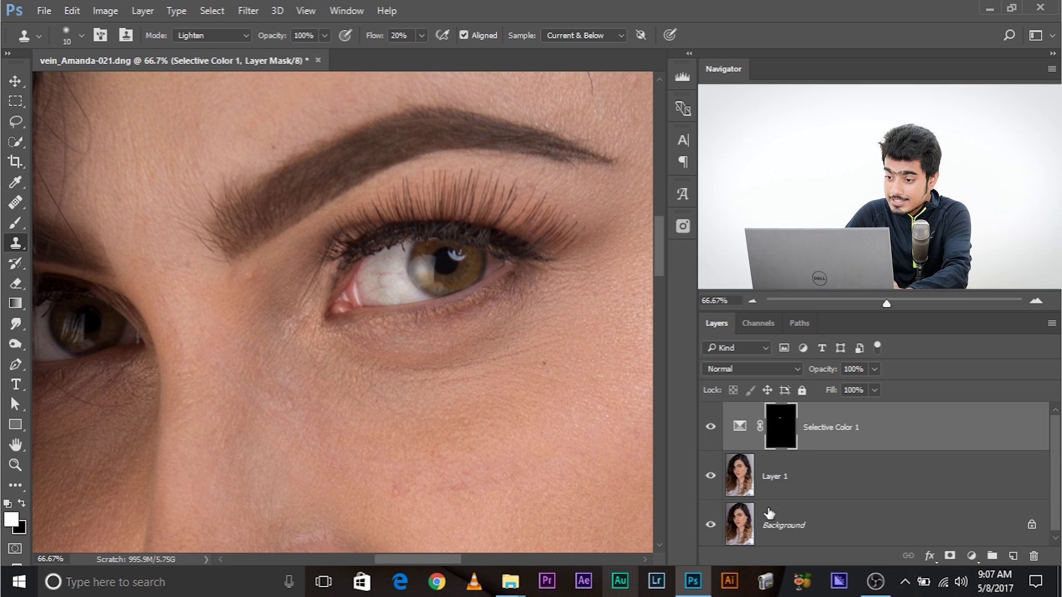
- Select Layer 1, zoom in on the veined eye white, and pick the Clone Stamp tool
click(789, 484)
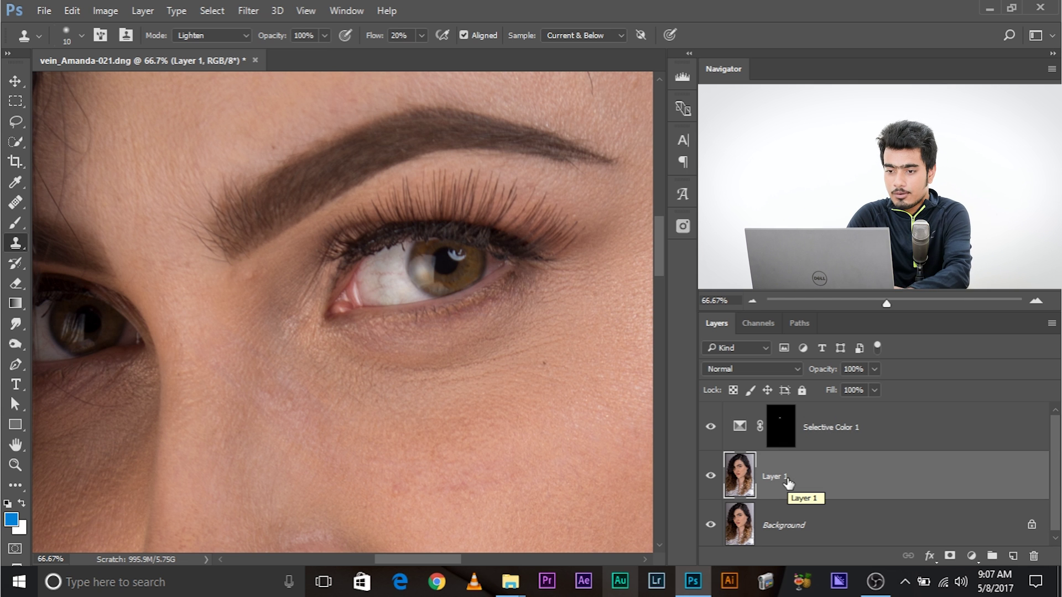
key(ctrl+plus)
key(ctrl+plus)
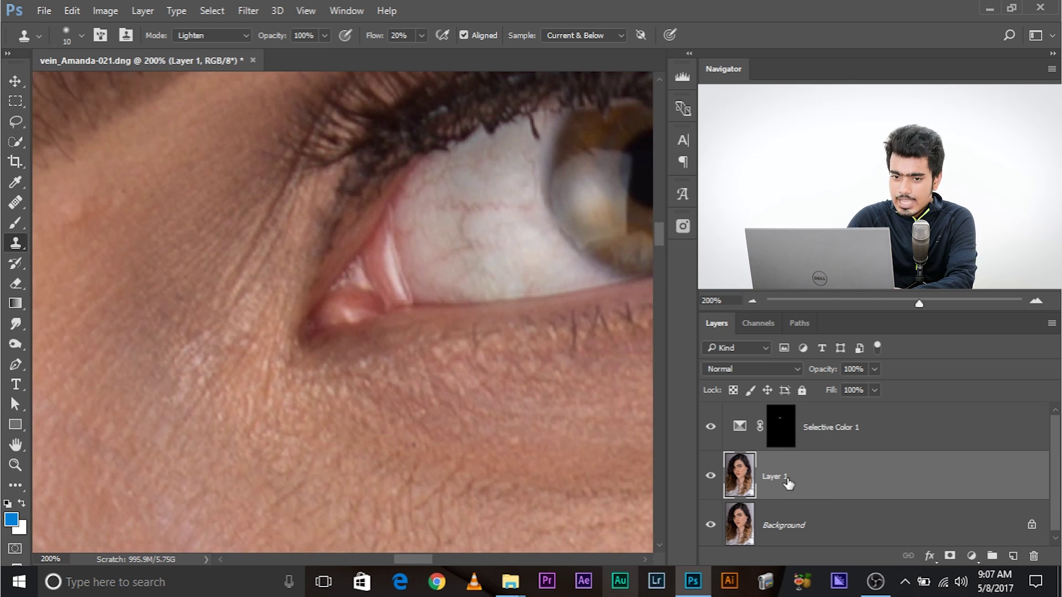
key(ctrl+plus)
drag(456, 362, 244, 429)
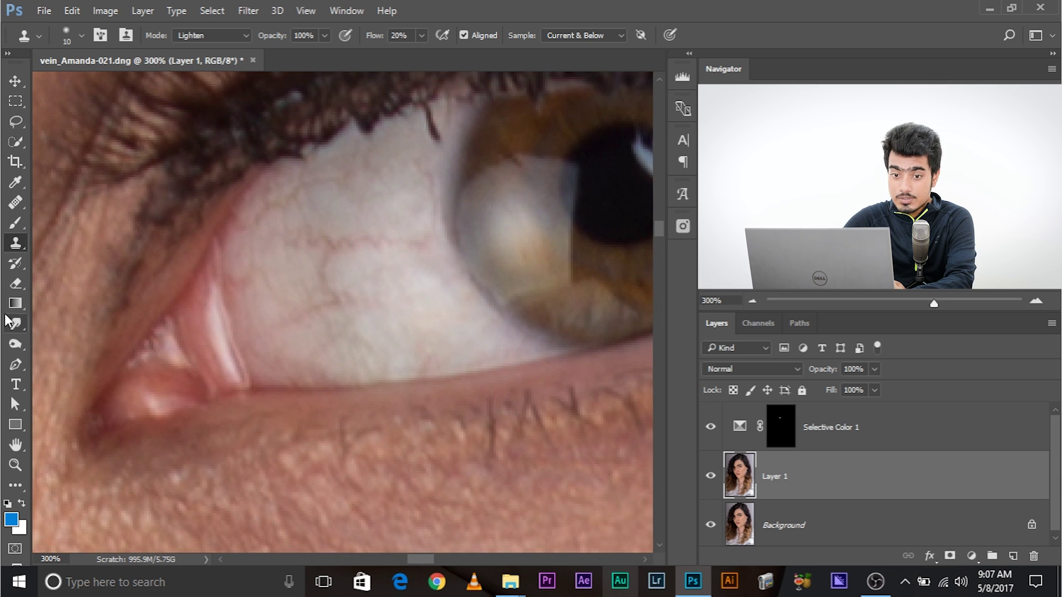
right_click(13, 250)
click(48, 245)
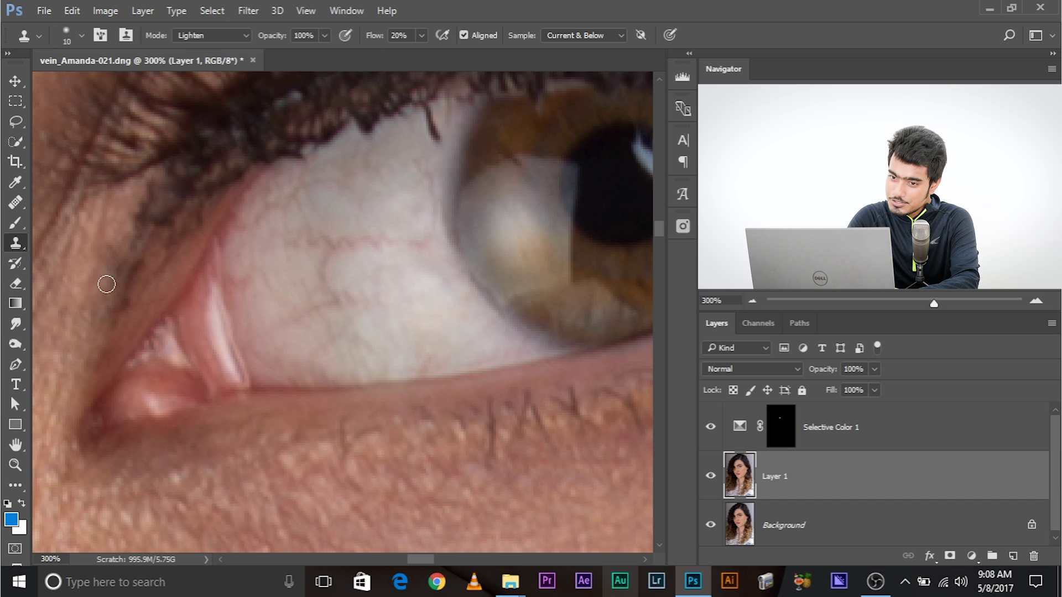
scroll(107, 284, up, 2)
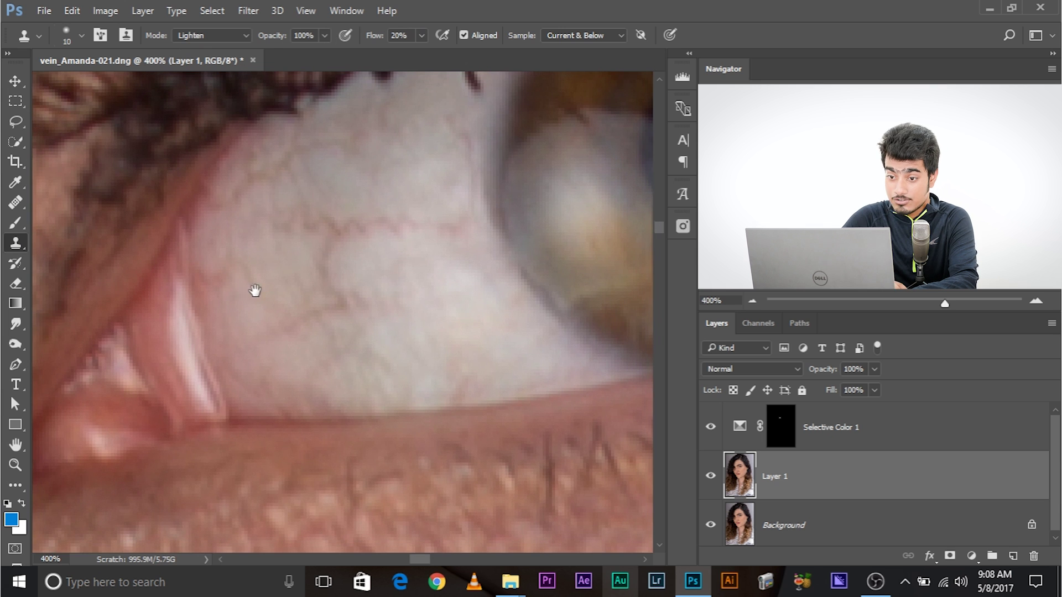
- Pan and zoom in closer on the red veins in the eye white
drag(254, 290, 243, 287)
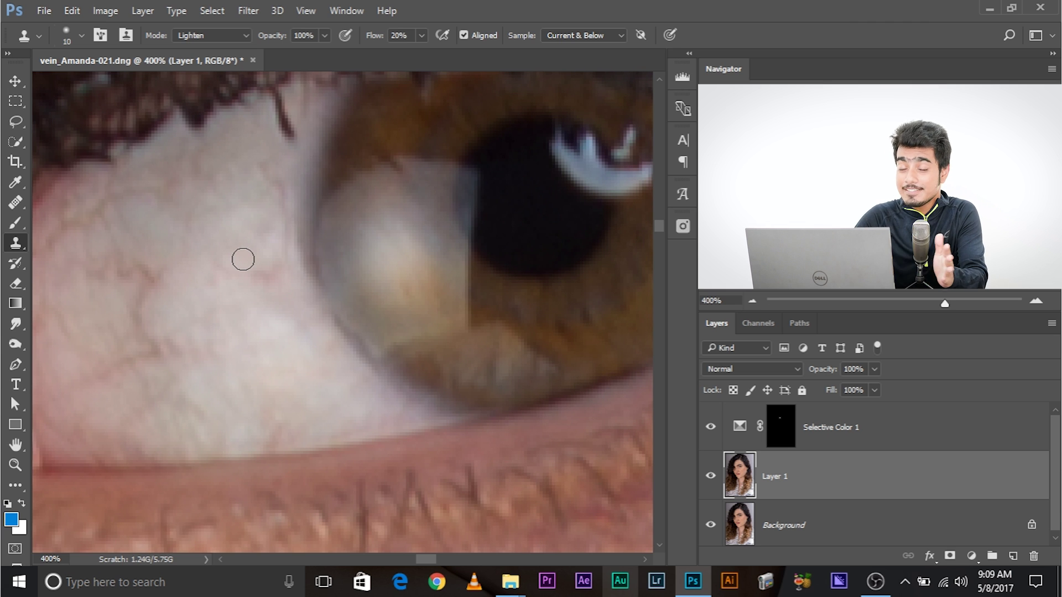
scroll(233, 245, up, 2)
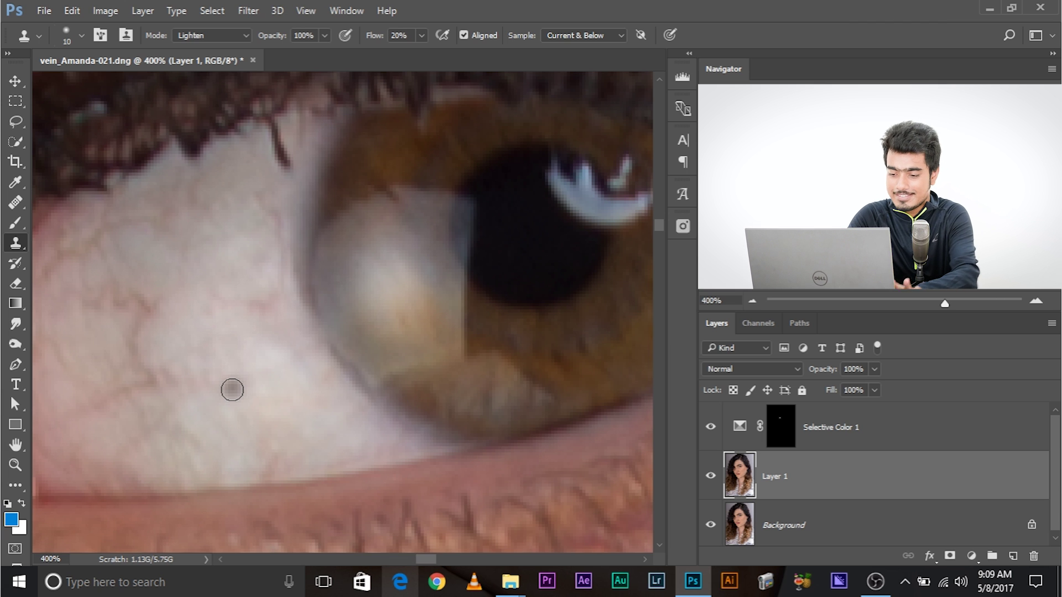
scroll(233, 394, up, 1)
- Clone clean white over a vein and over the veins near the iris
drag(449, 350, 493, 354)
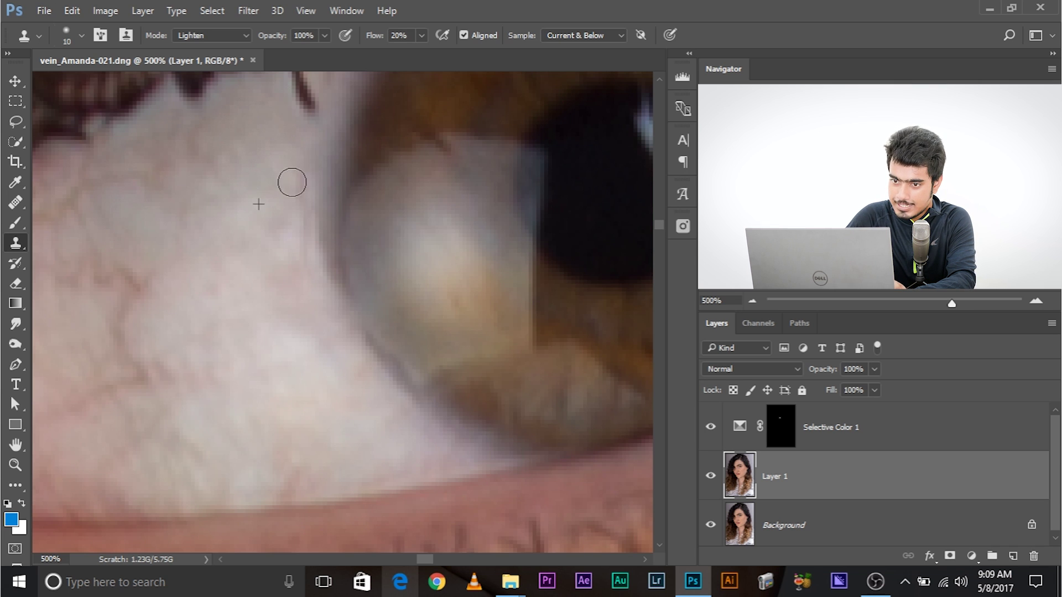
drag(298, 179, 313, 218)
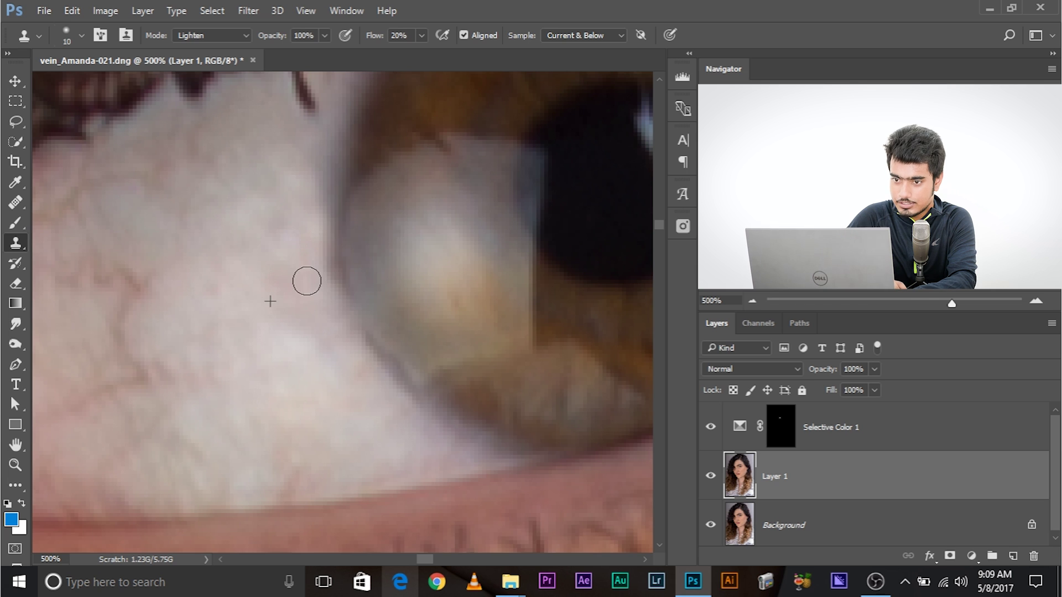
drag(307, 281, 344, 297)
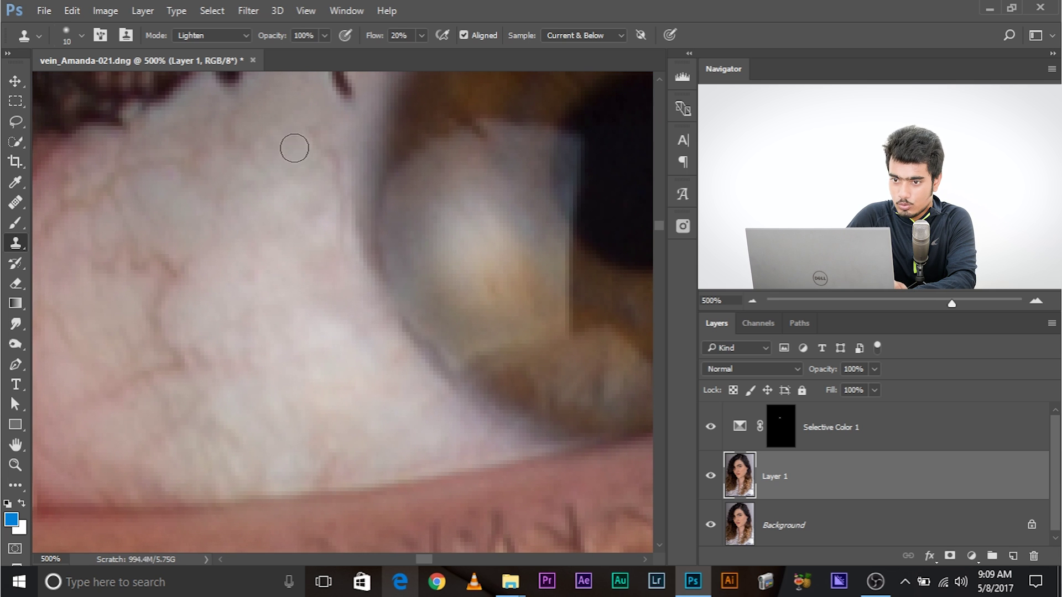
mouse_move(295, 148)
mouse_down()
mouse_move(310, 134)
mouse_move(325, 152)
mouse_up()
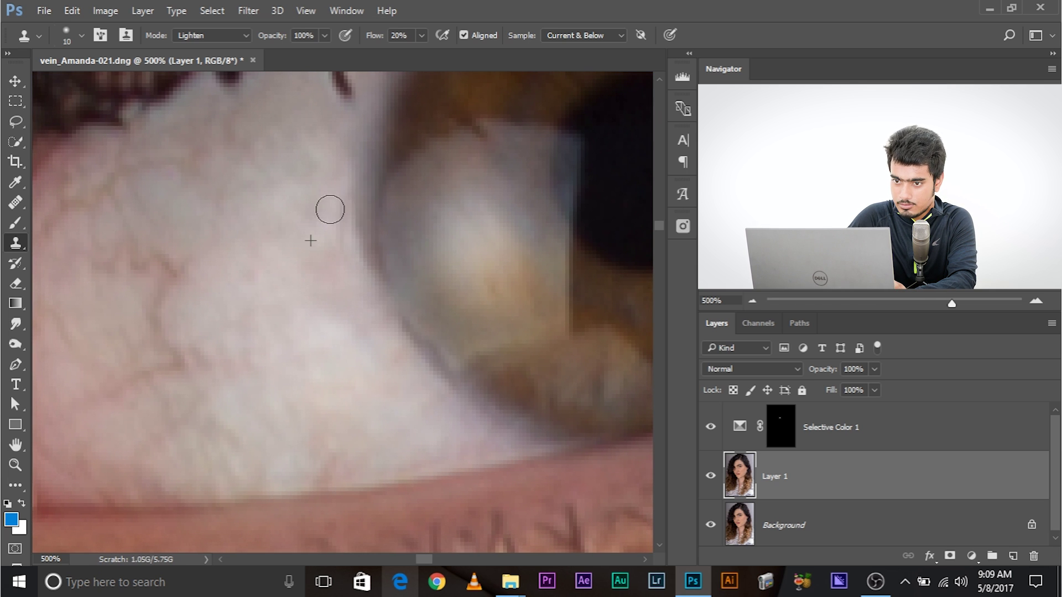
- Sample clean eye white and clone over the veins on the inner sclera
drag(341, 238, 457, 244)
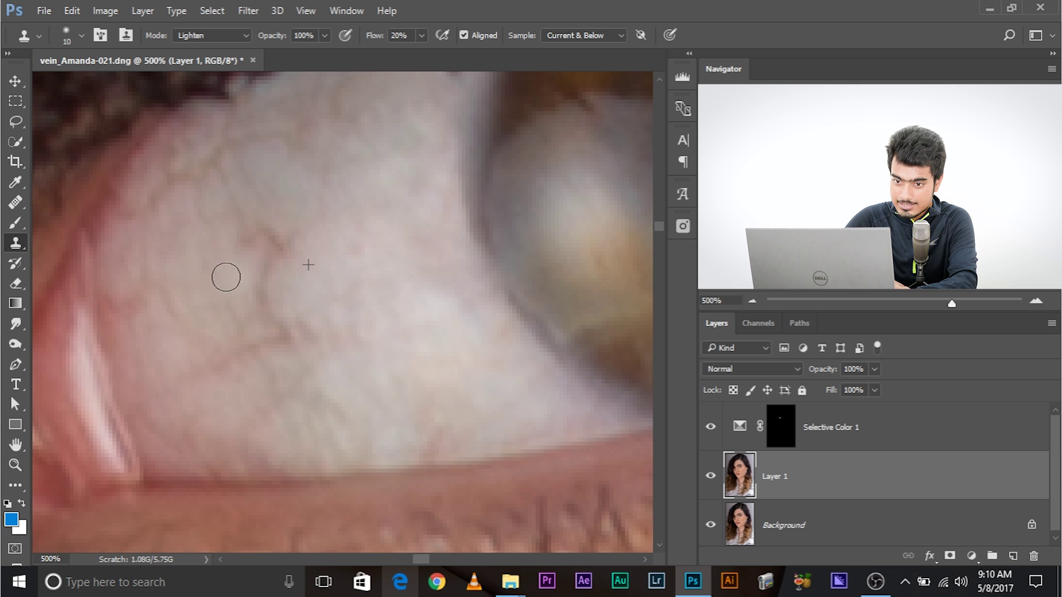
drag(213, 254, 216, 287)
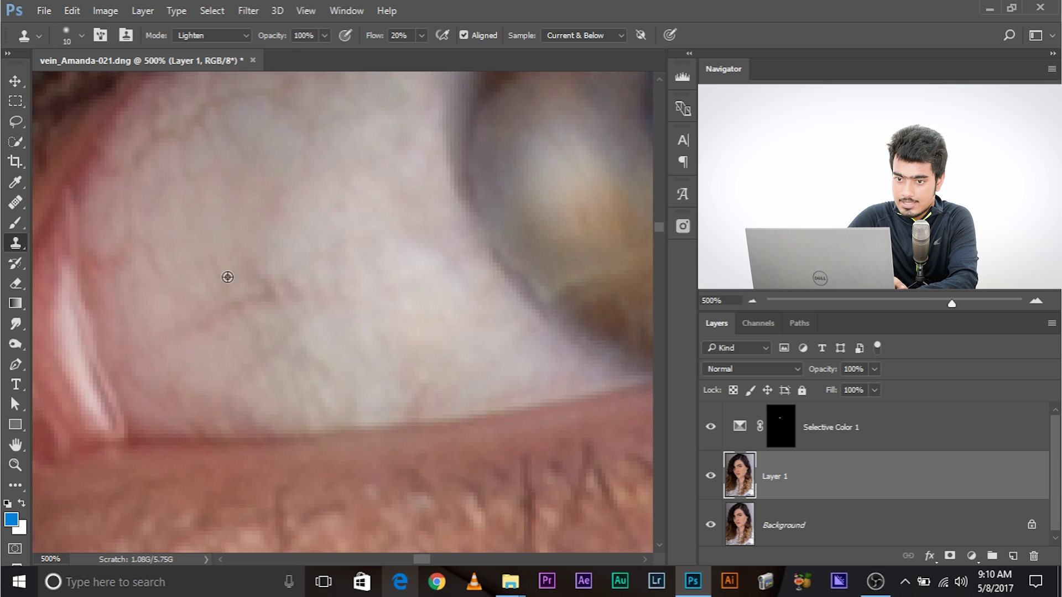
alt+click(228, 277)
mouse_move(173, 339)
mouse_down()
mouse_move(203, 315)
mouse_move(268, 296)
mouse_move(248, 299)
mouse_move(244, 274)
mouse_move(280, 282)
mouse_move(221, 290)
mouse_move(281, 295)
mouse_move(269, 281)
mouse_move(177, 303)
mouse_up()
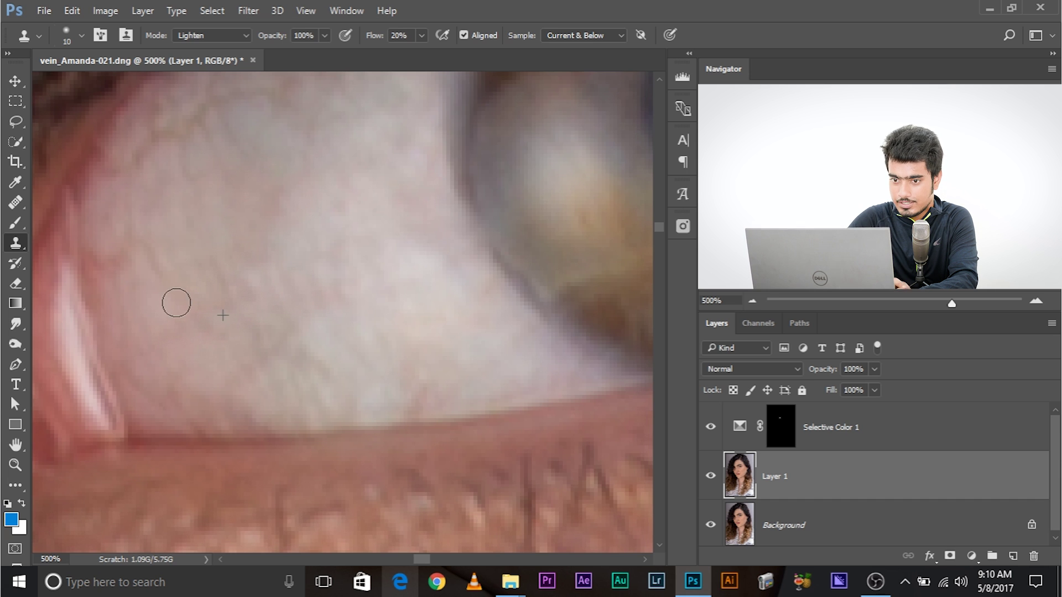
key(ctrl+minus)
key(ctrl+minus)
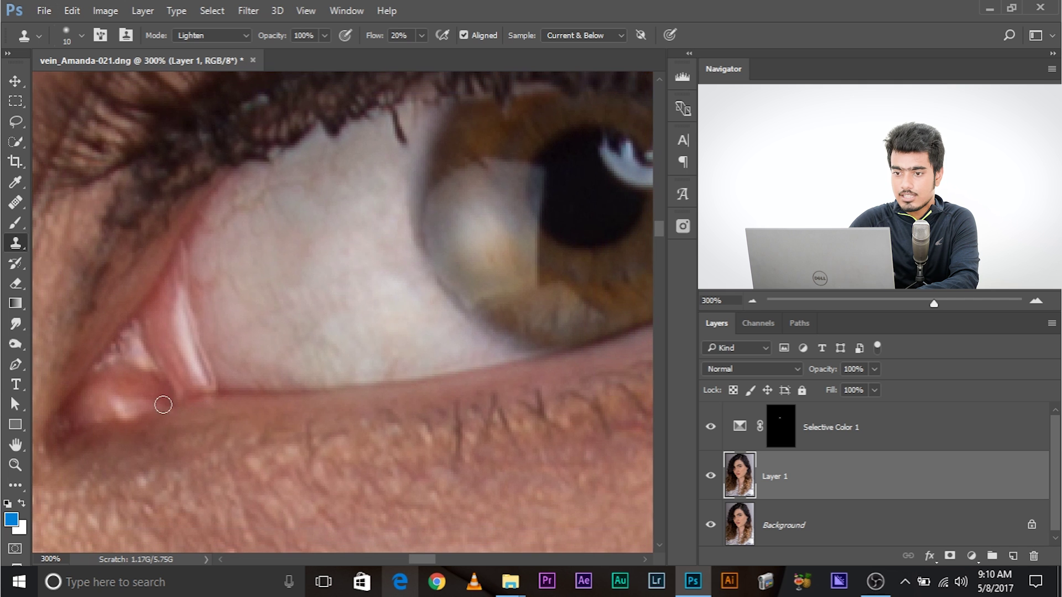
click(709, 478)
click(708, 479)
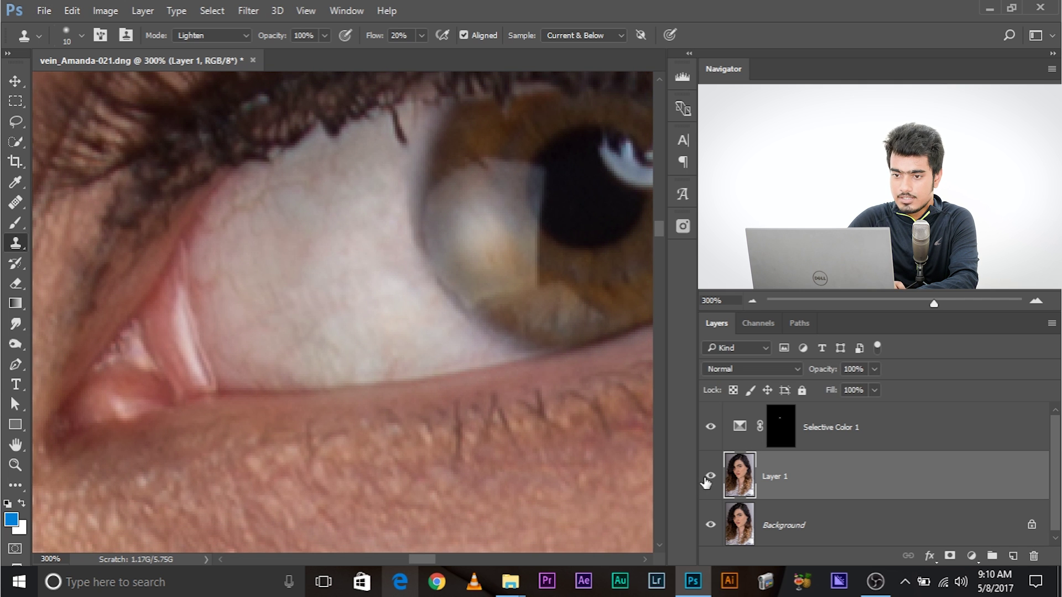
drag(550, 330, 510, 361)
click(716, 476)
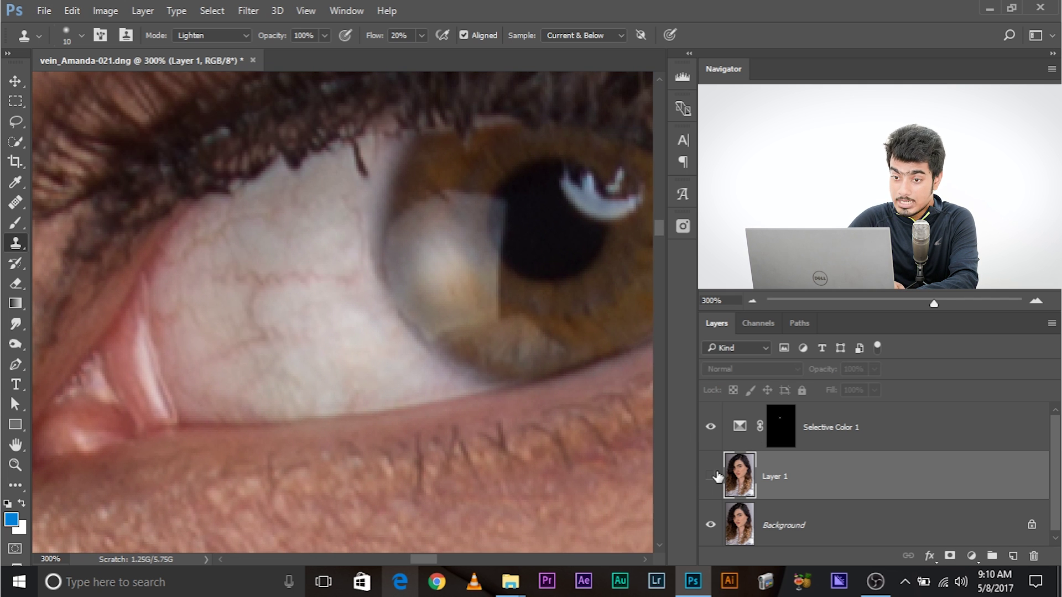